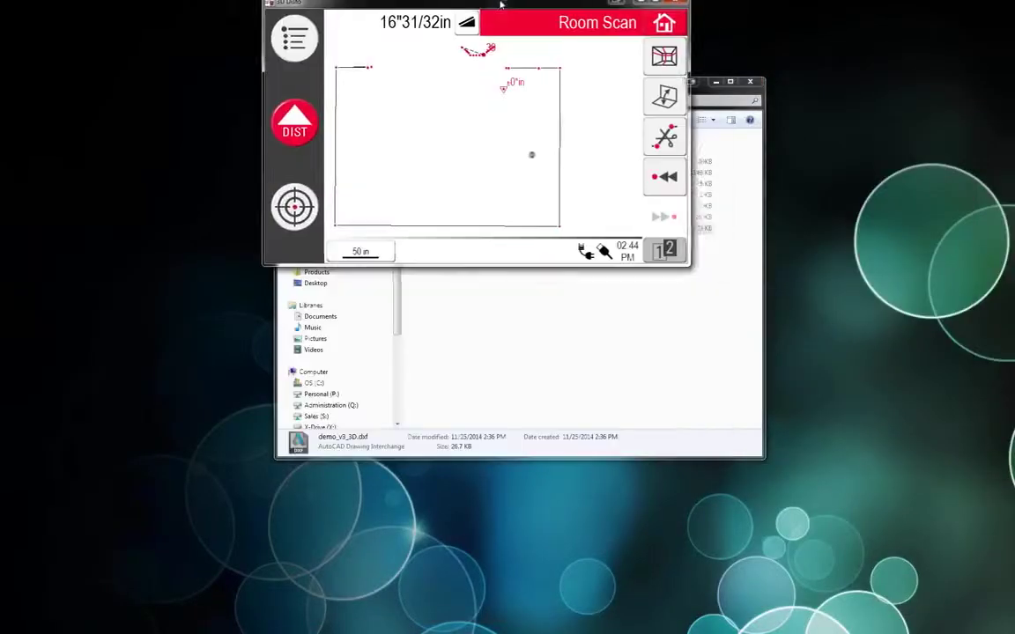
Maximize the 3D Disto Room Scan window so the floor plan fills the screen.
double_click(500, 5)
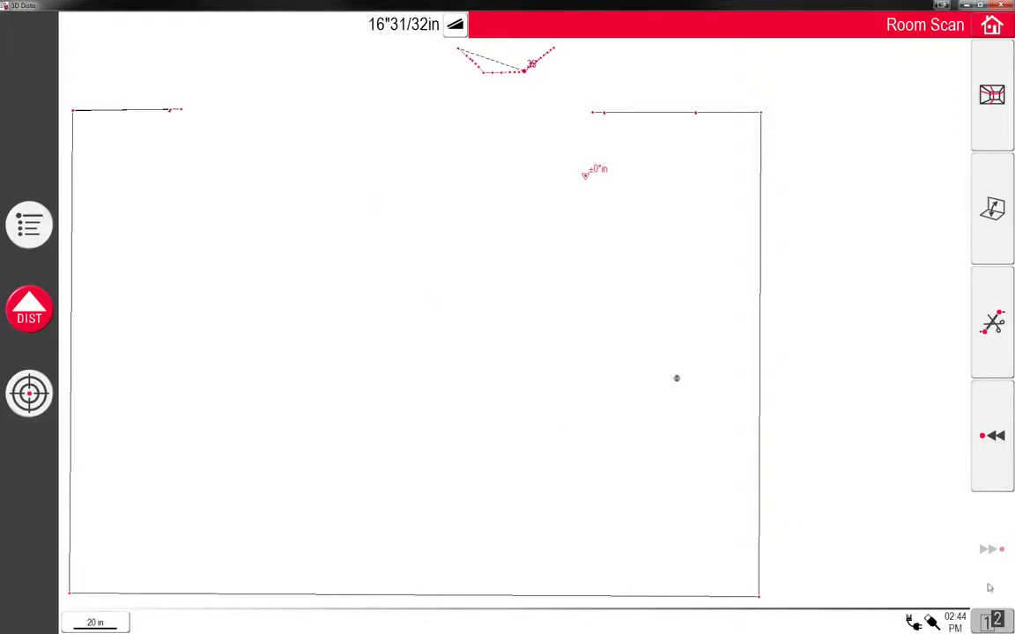
Launch Secure Location from Applications > Location to bring up the 3-5 target marks guide.
left_click(29, 225)
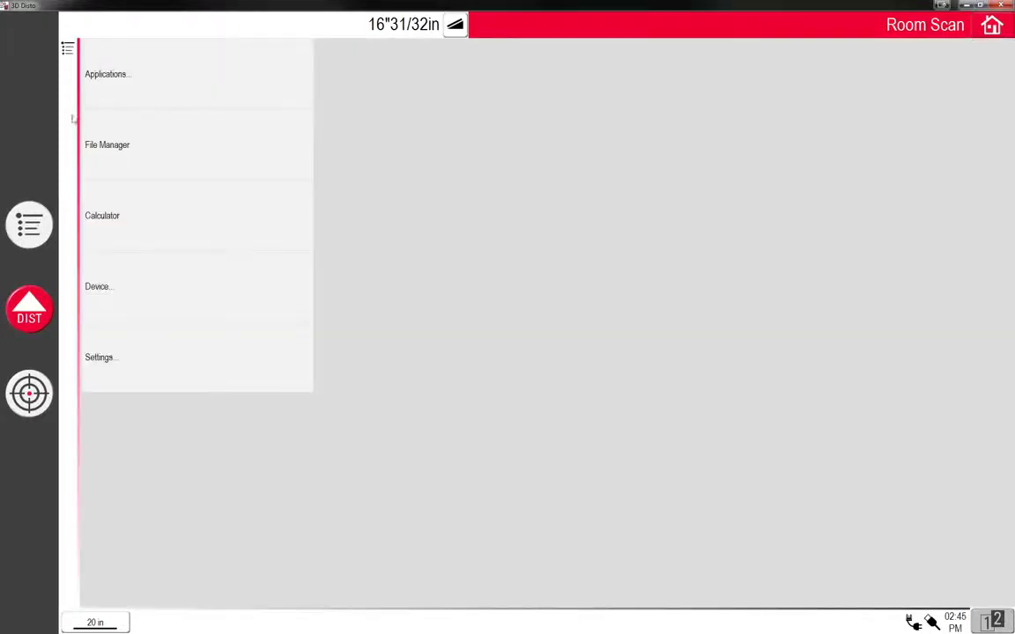
left_click(122, 81)
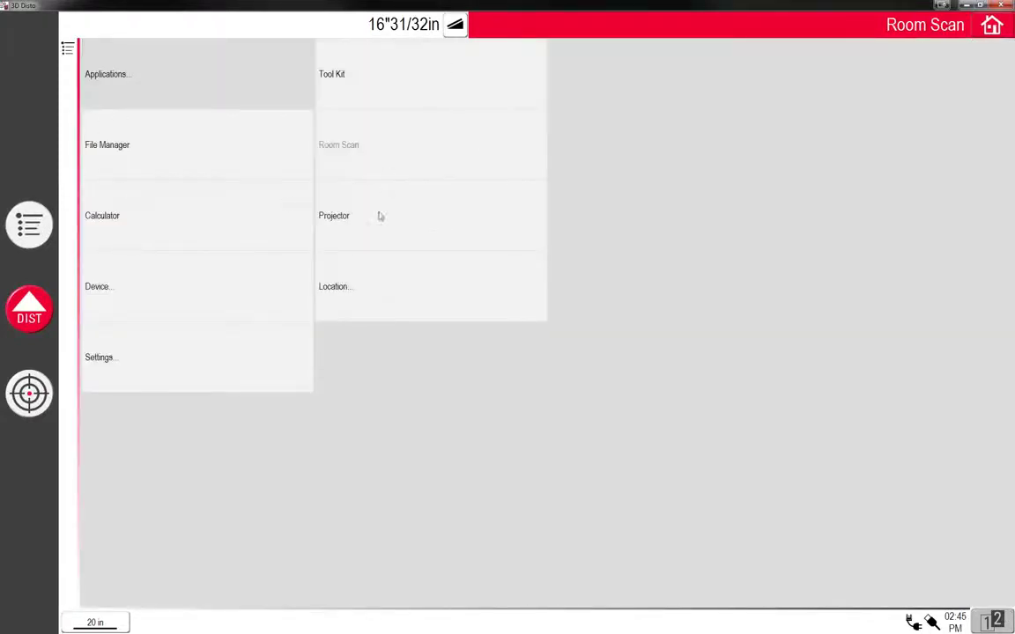
left_click(383, 300)
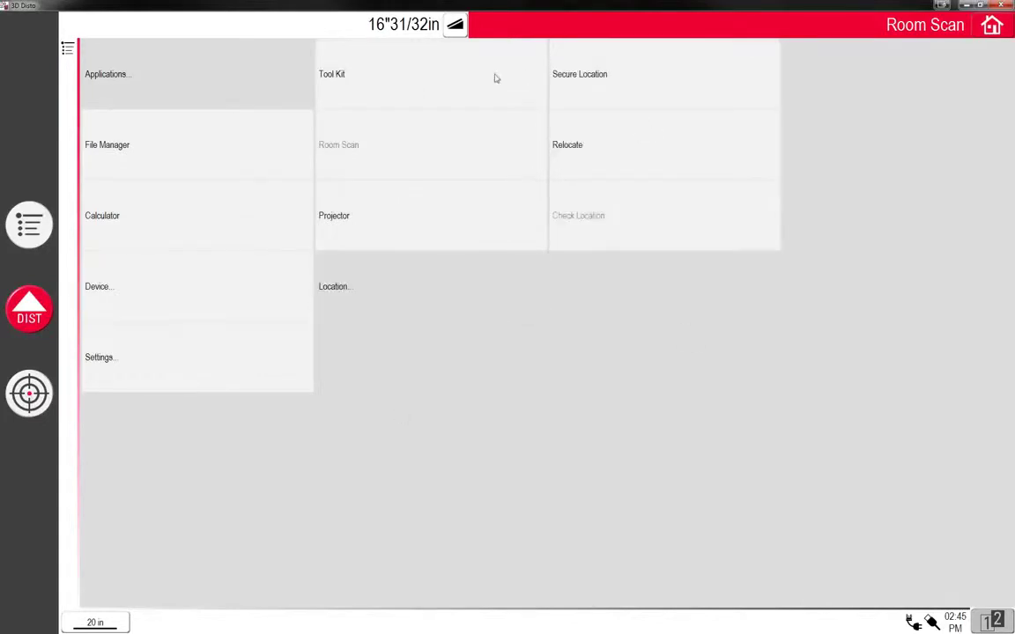
left_click(596, 81)
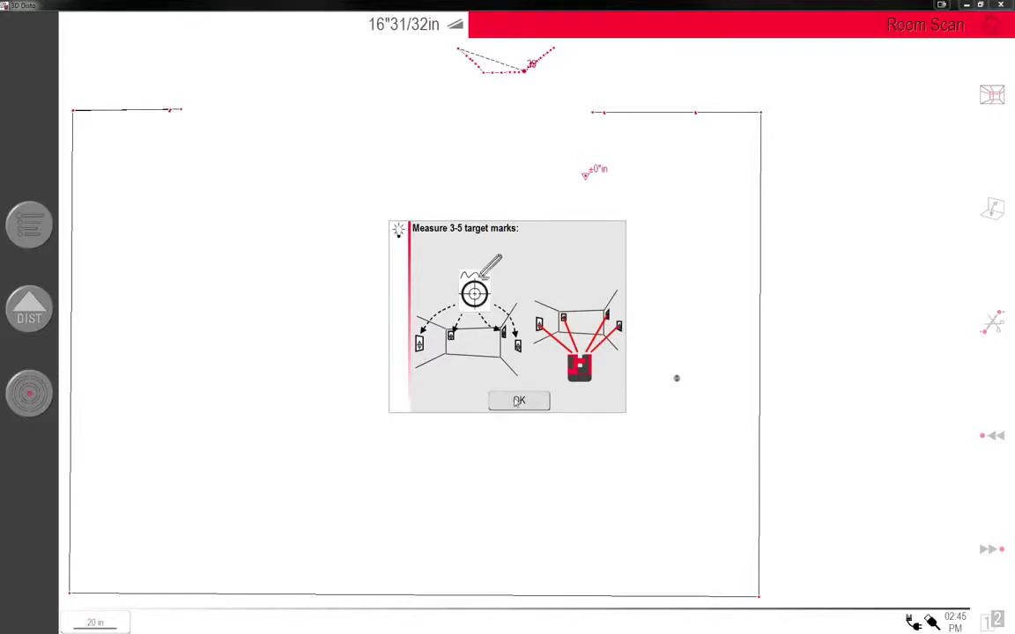
Aim the viewfinder at the wall switch plate, zoom in, and measure it as a secure point.
left_click(519, 402)
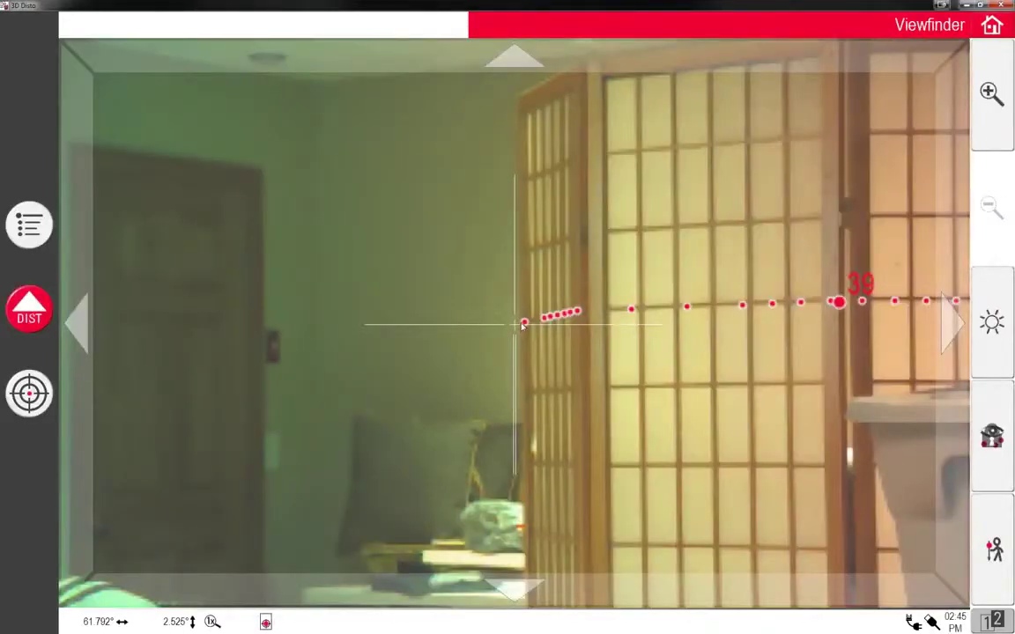
left_click(212, 369)
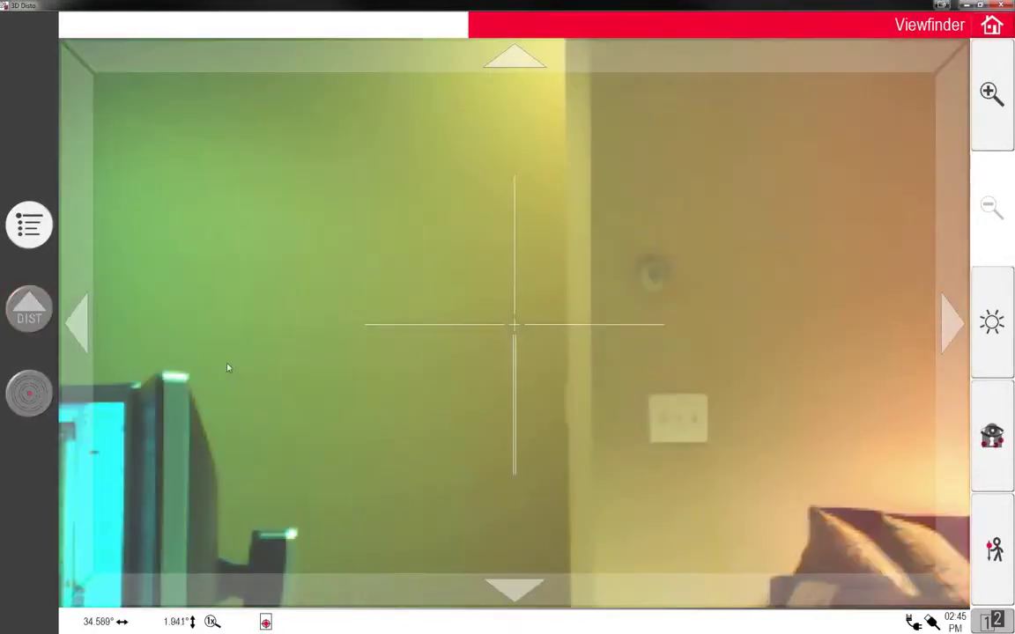
left_click(682, 413)
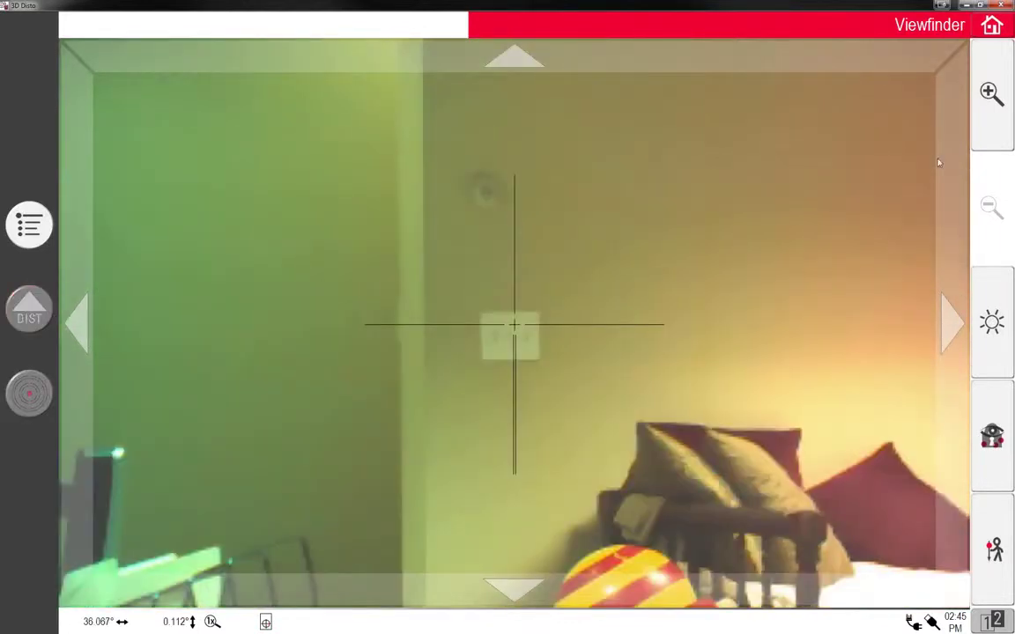
left_click(989, 105)
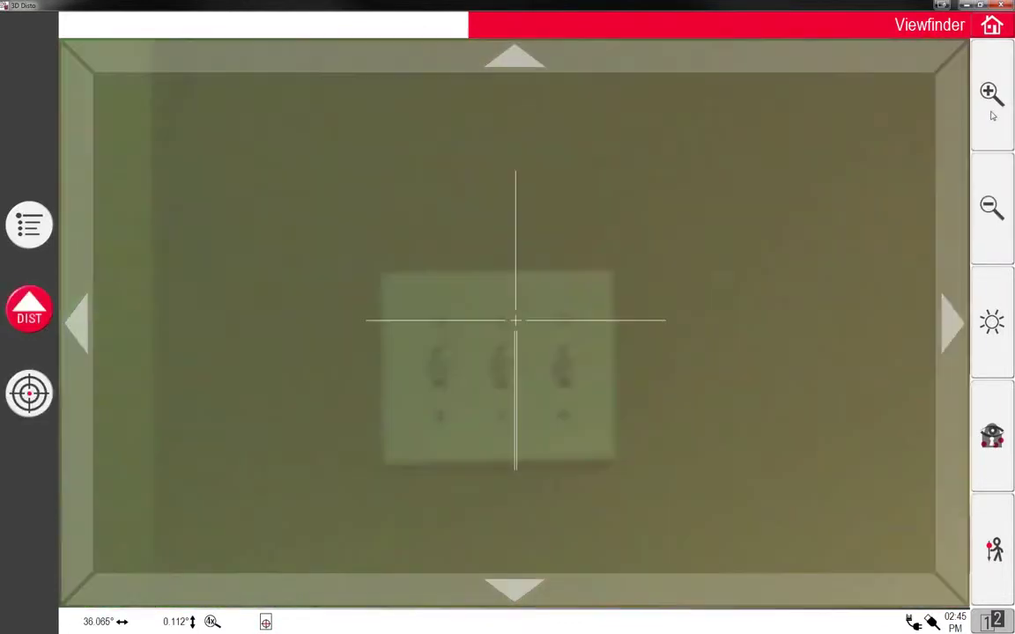
left_click(508, 333)
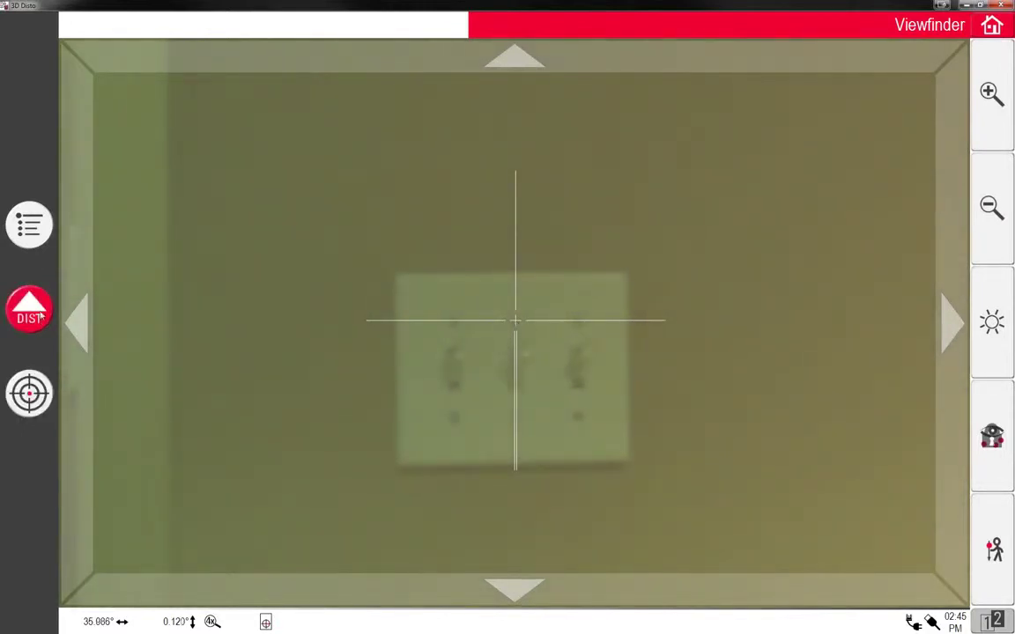
left_click(40, 315)
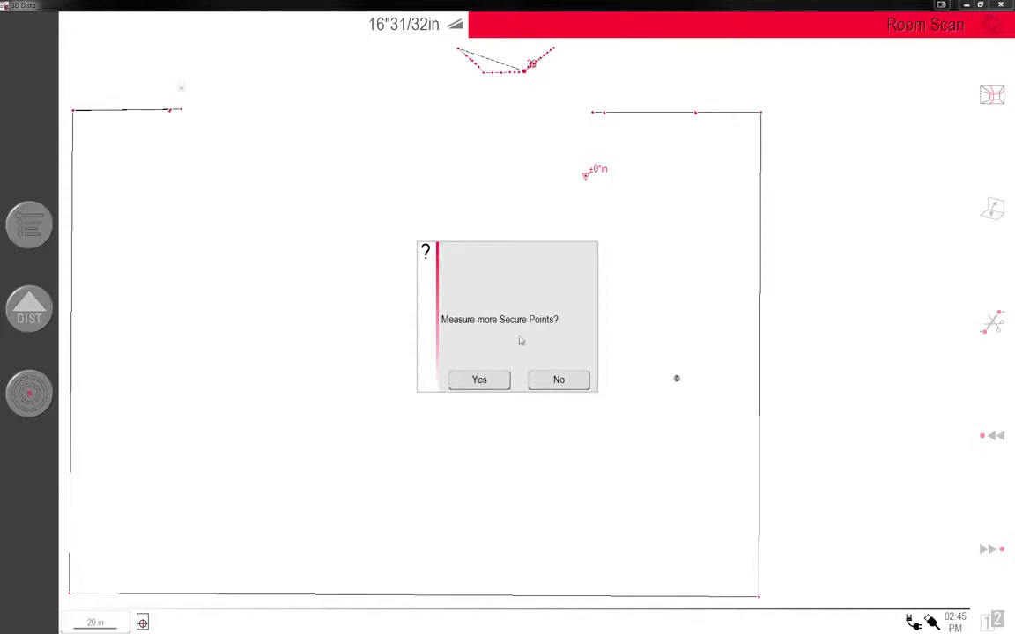
Zoom out, aim down at the baseboard corner near the floor, then zoom in and center it.
left_click(478, 379)
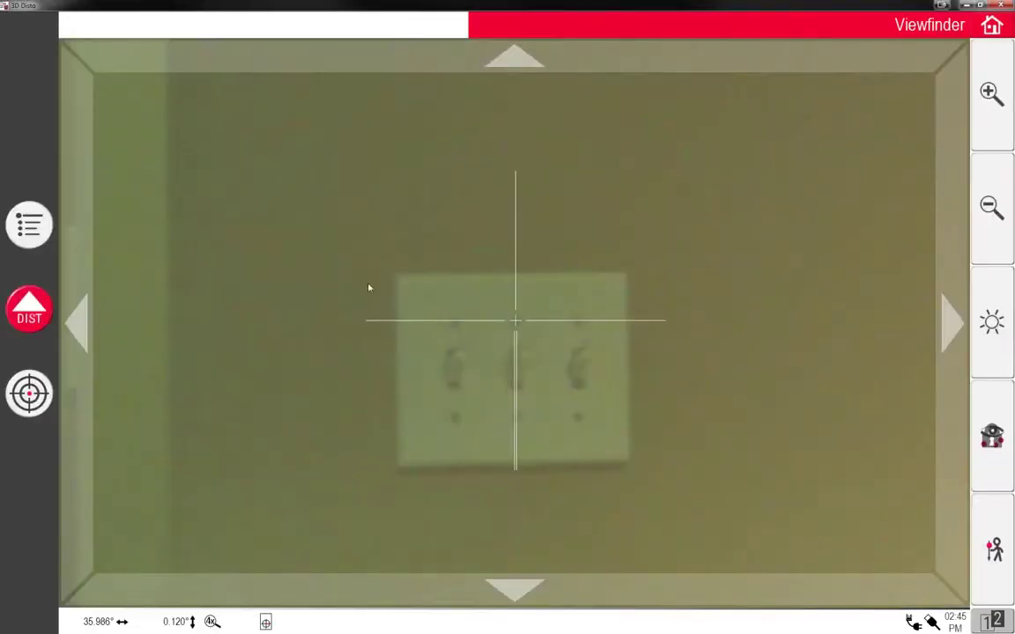
left_click(991, 207)
left_click(995, 210)
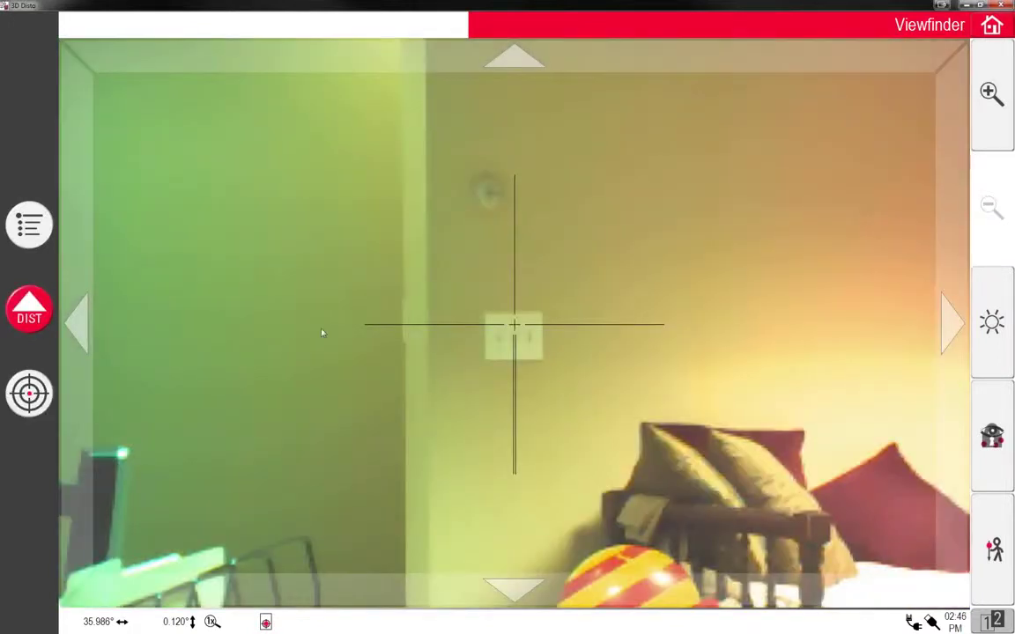
left_click(311, 374)
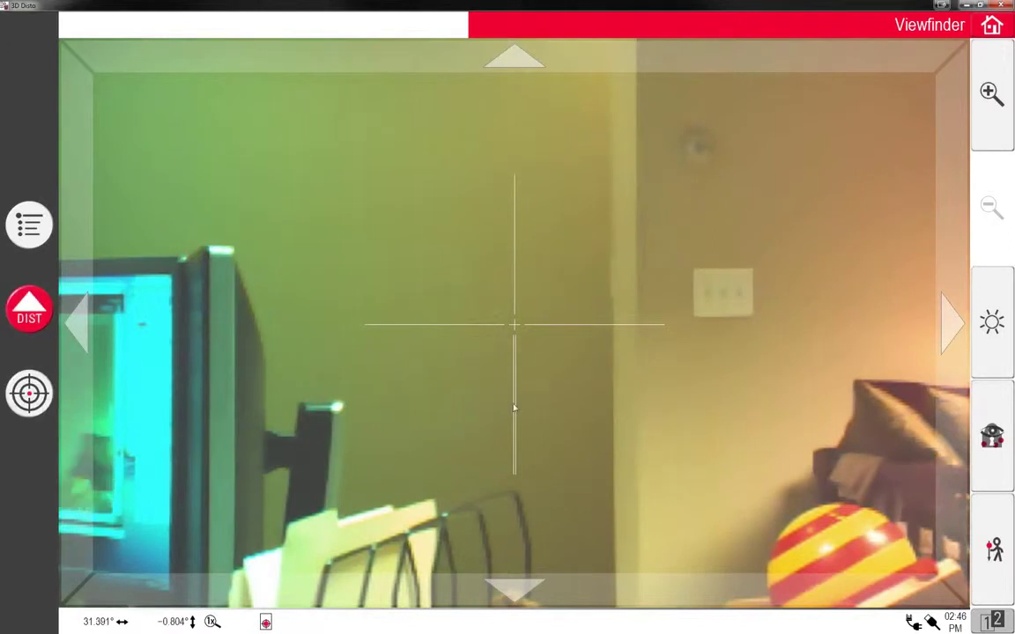
left_click(539, 301)
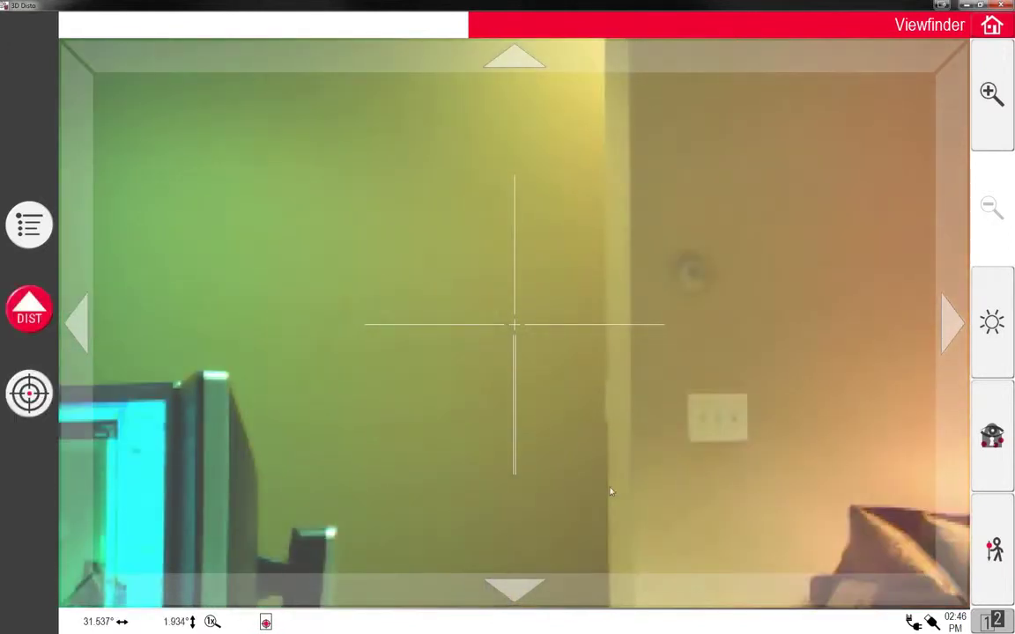
left_click(610, 490)
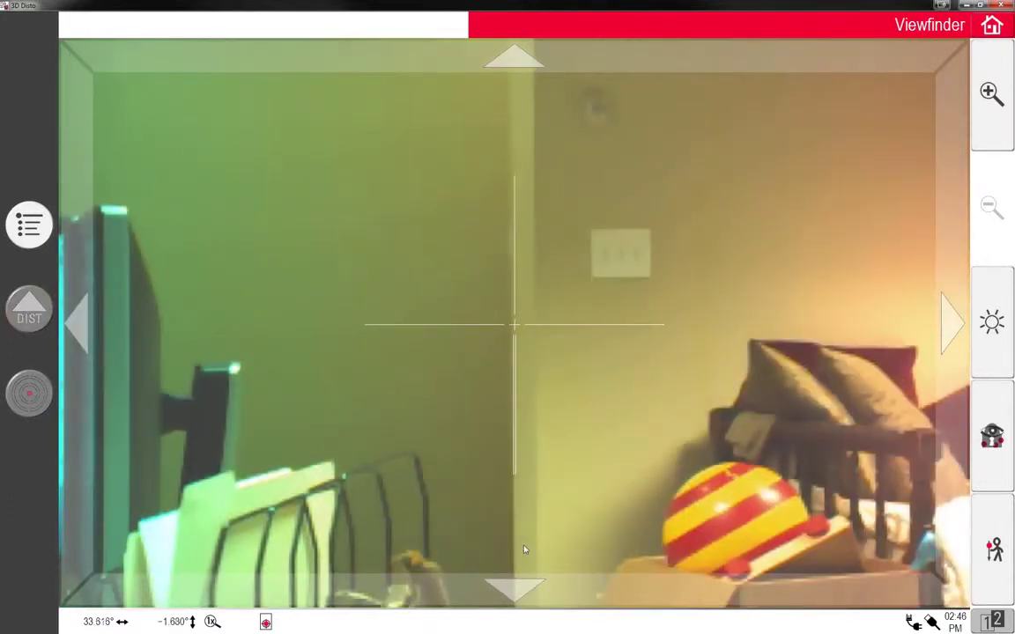
left_click(529, 535)
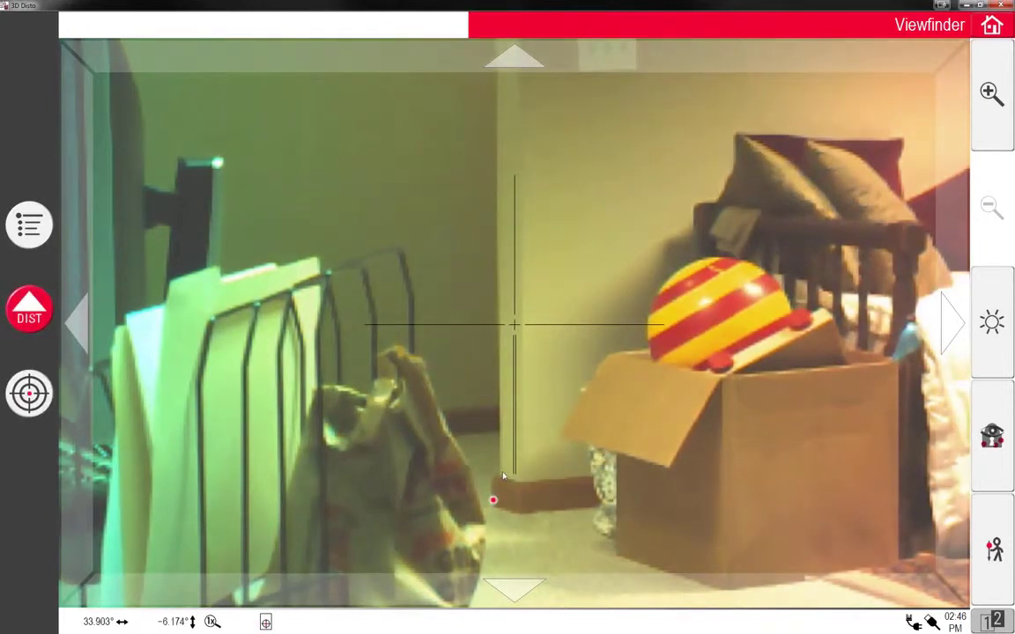
left_click(986, 104)
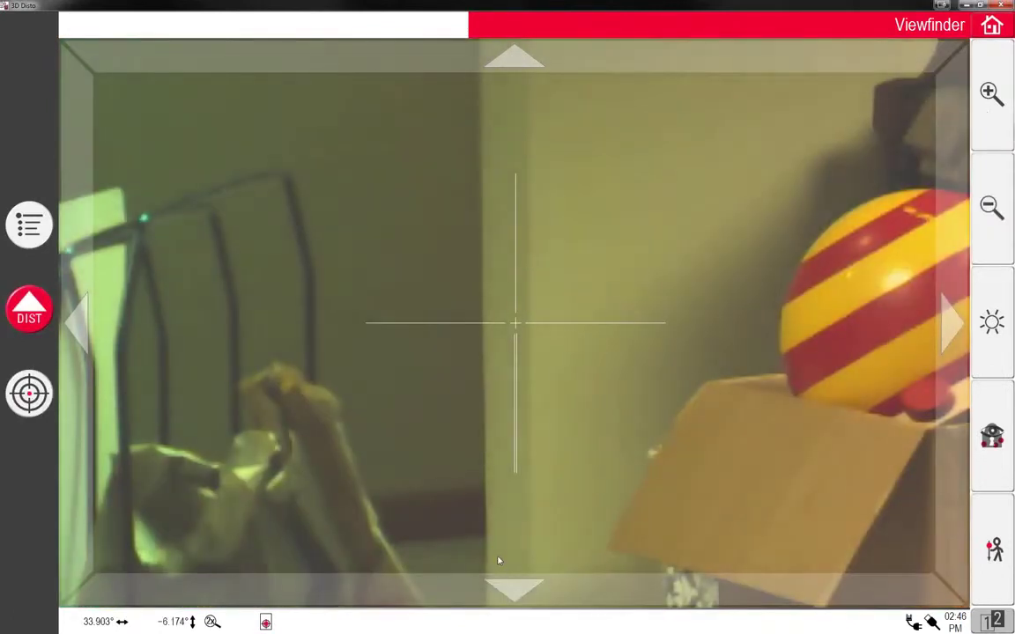
left_click(498, 559)
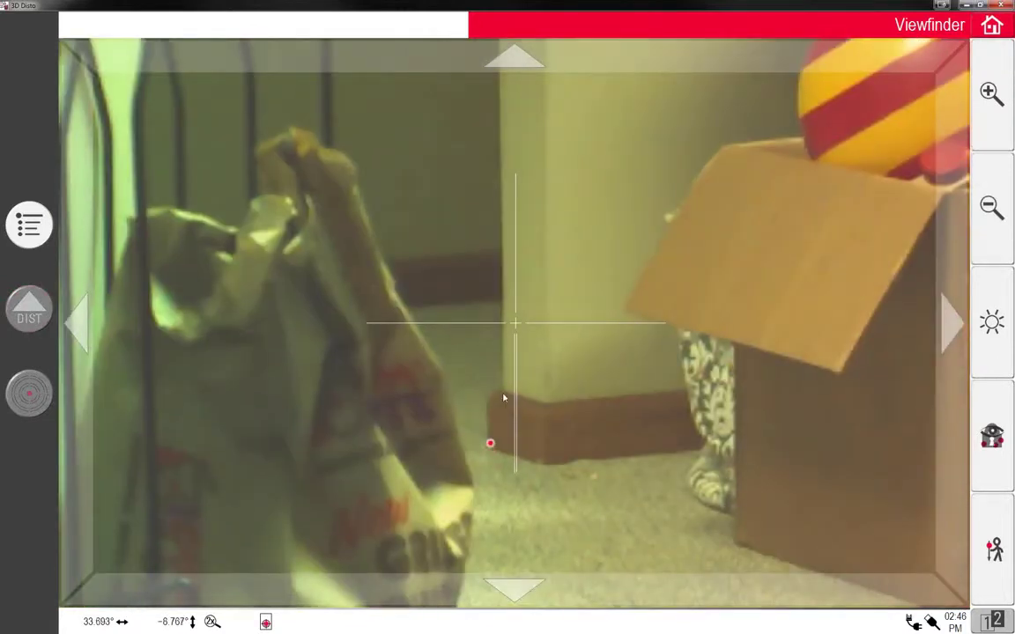
left_click(506, 394)
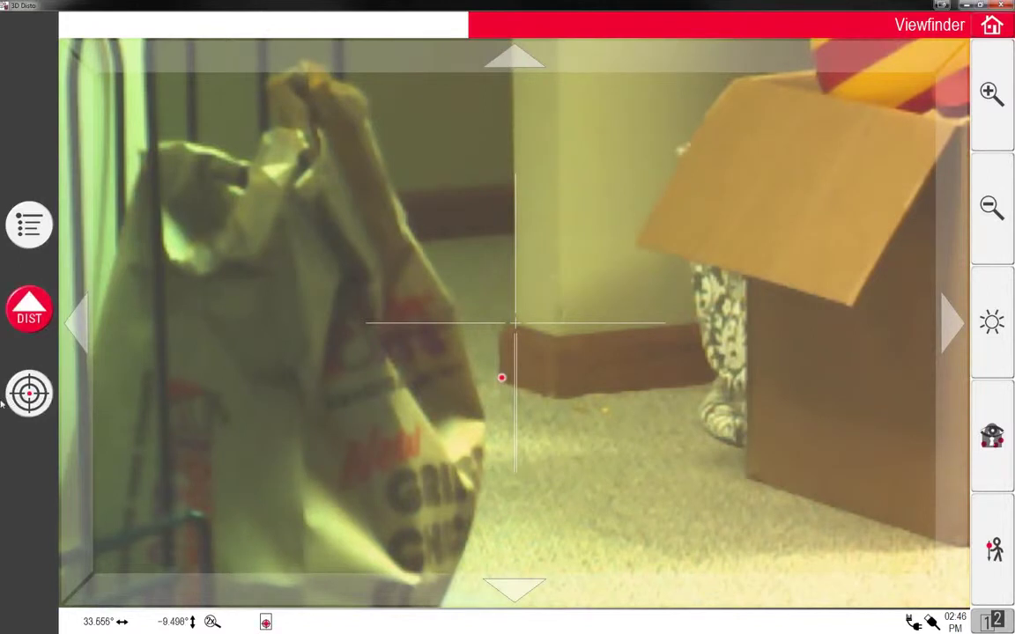
left_click(556, 340)
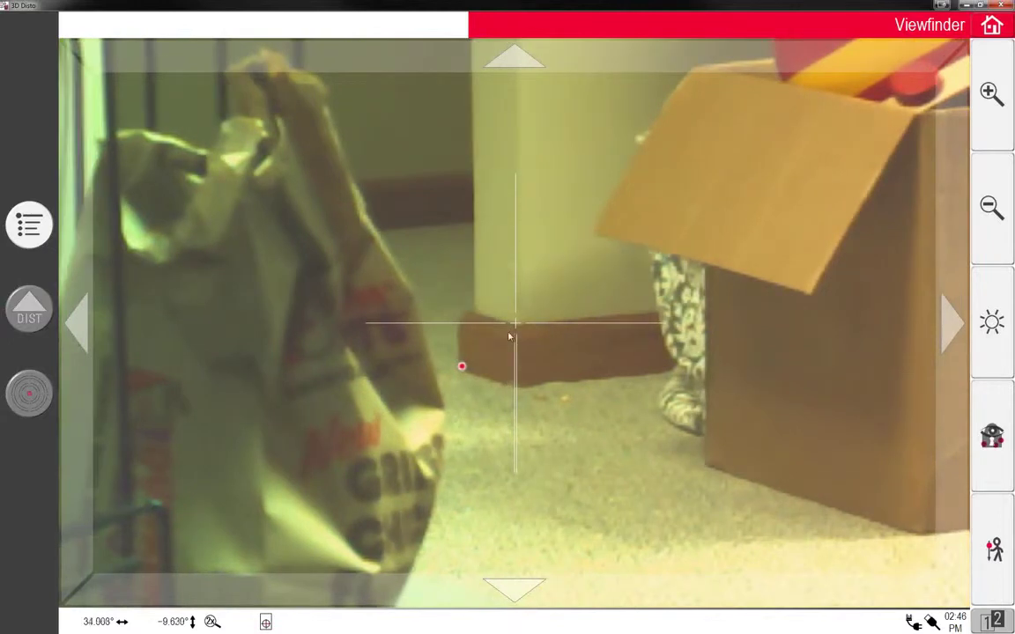
left_click(483, 305)
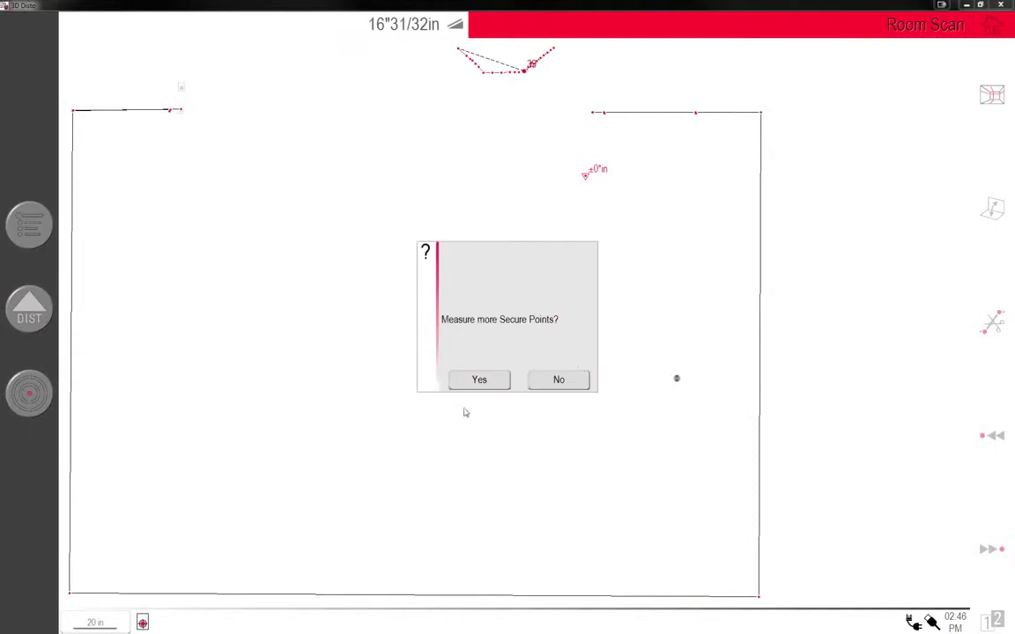
Continue with one more secure point, turning the instrument 90° right toward the cabinet top.
left_click(480, 380)
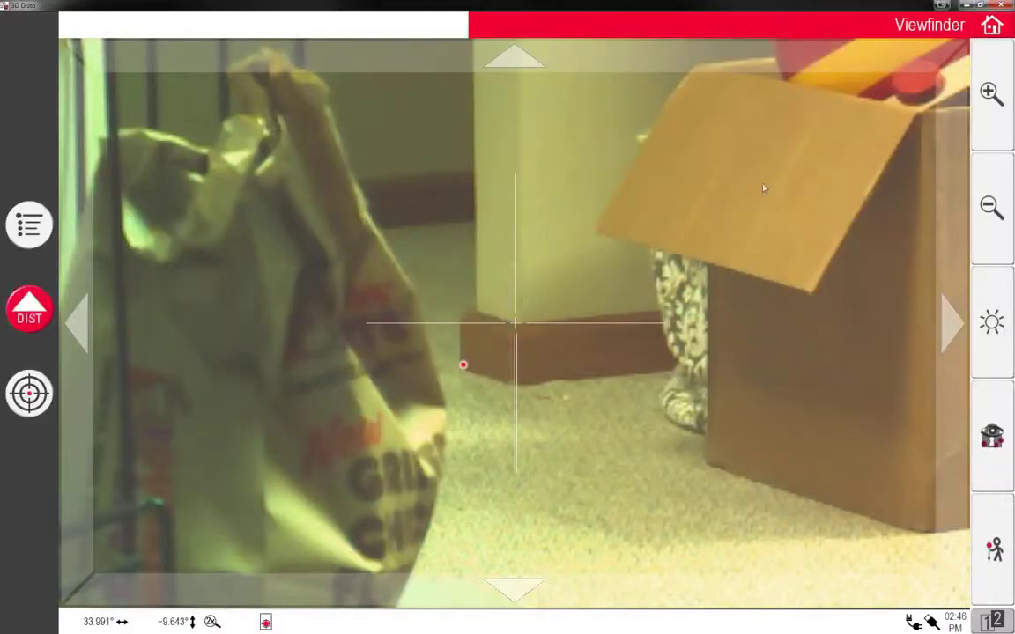
left_click(993, 434)
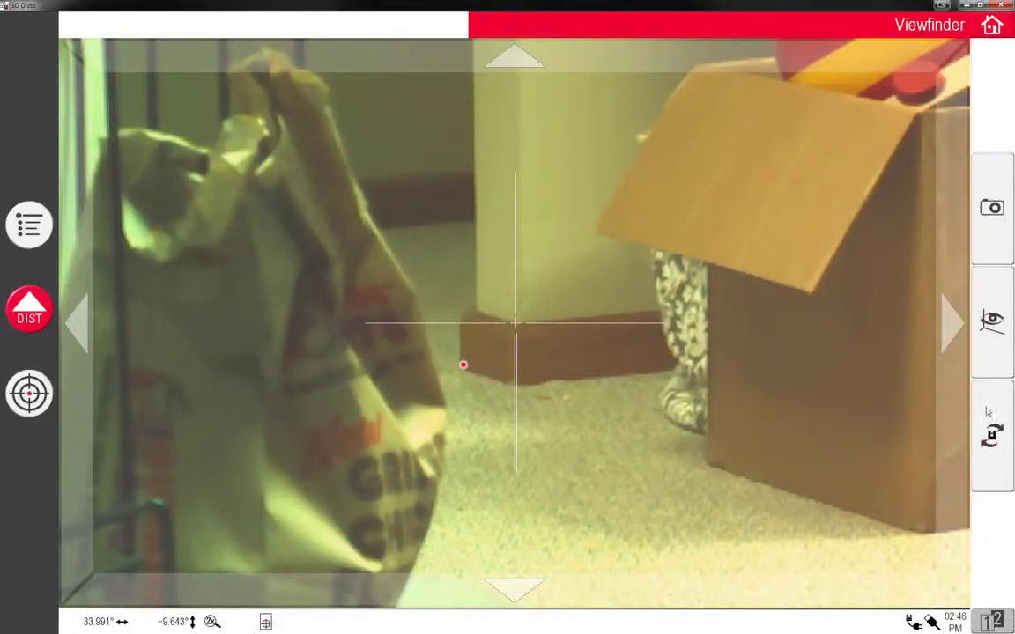
left_click(995, 431)
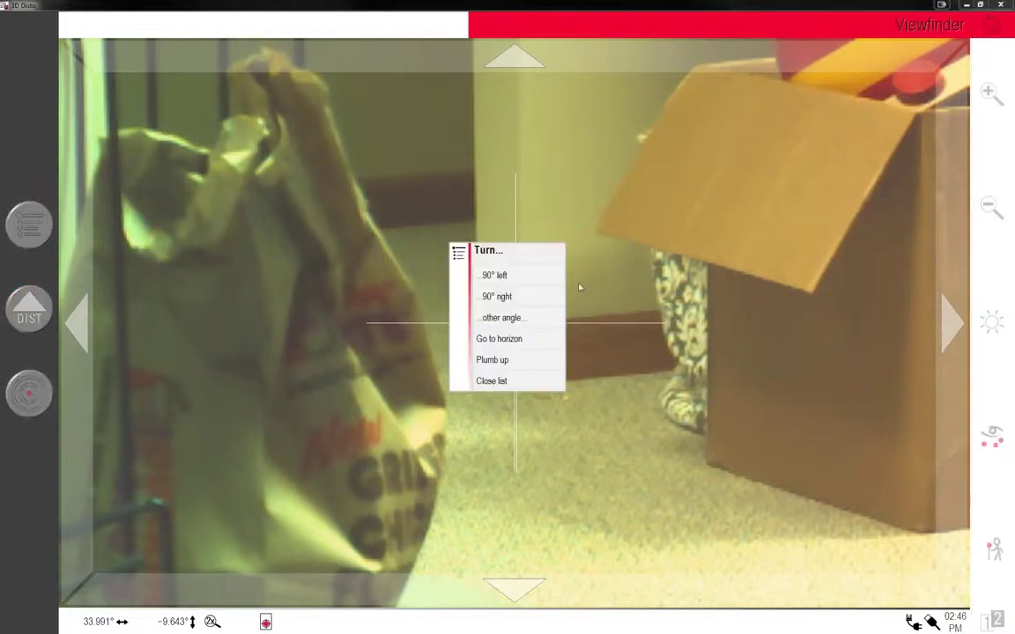
left_click(497, 297)
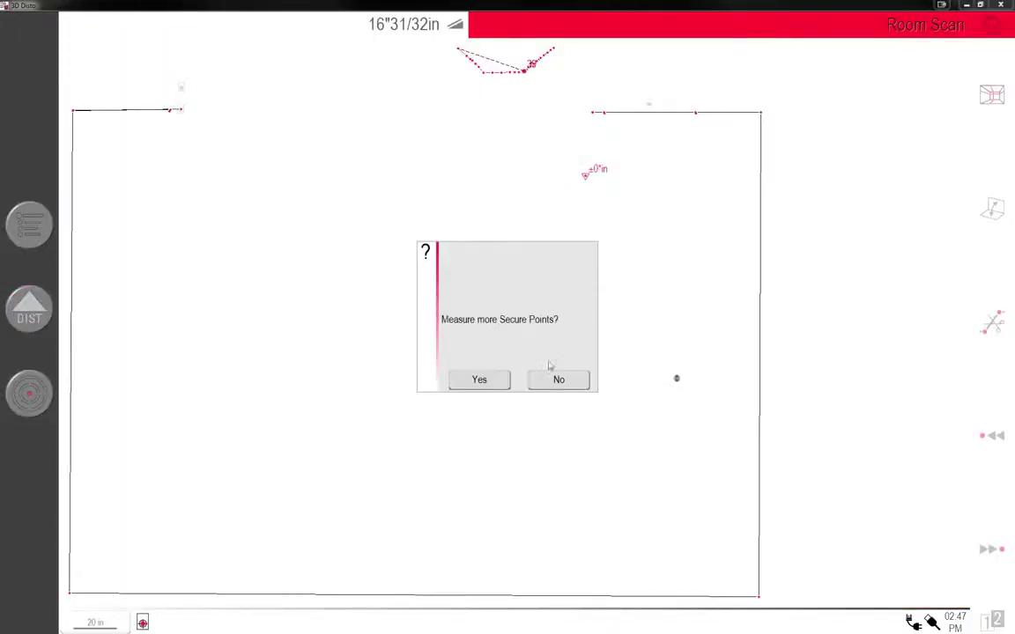
Decline further secure points and save the three-point secure location measurement.
left_click(549, 384)
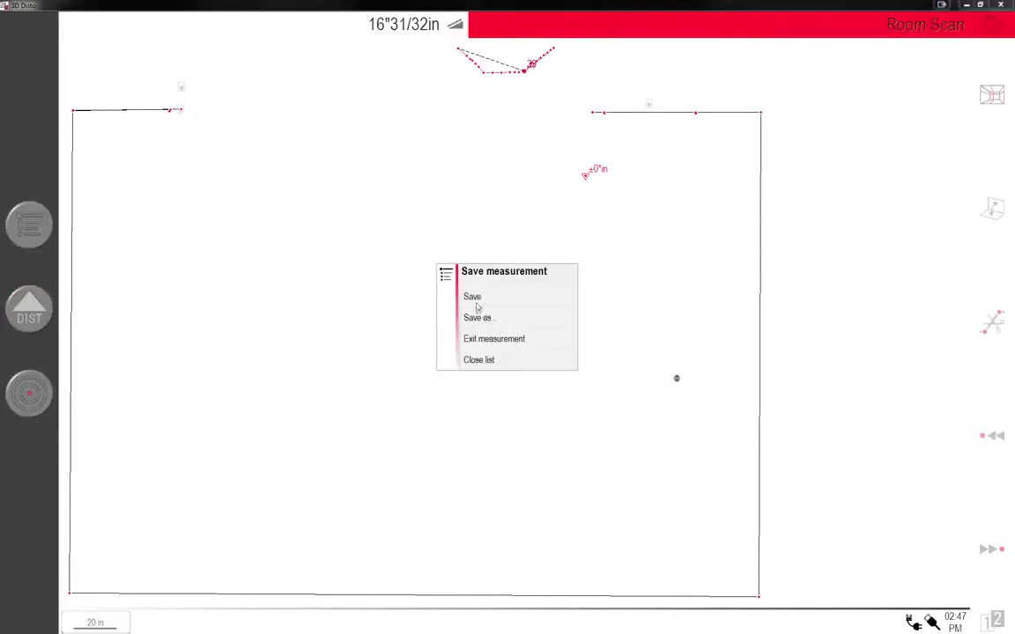
left_click(476, 304)
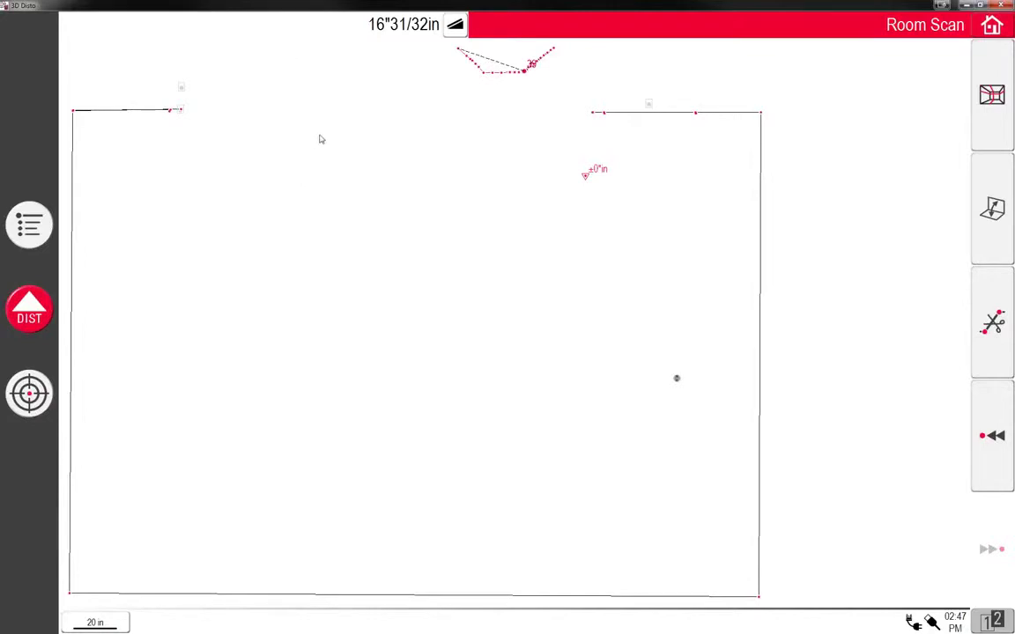
Launch Relocate from Applications > Location in the main menu.
left_click(29, 222)
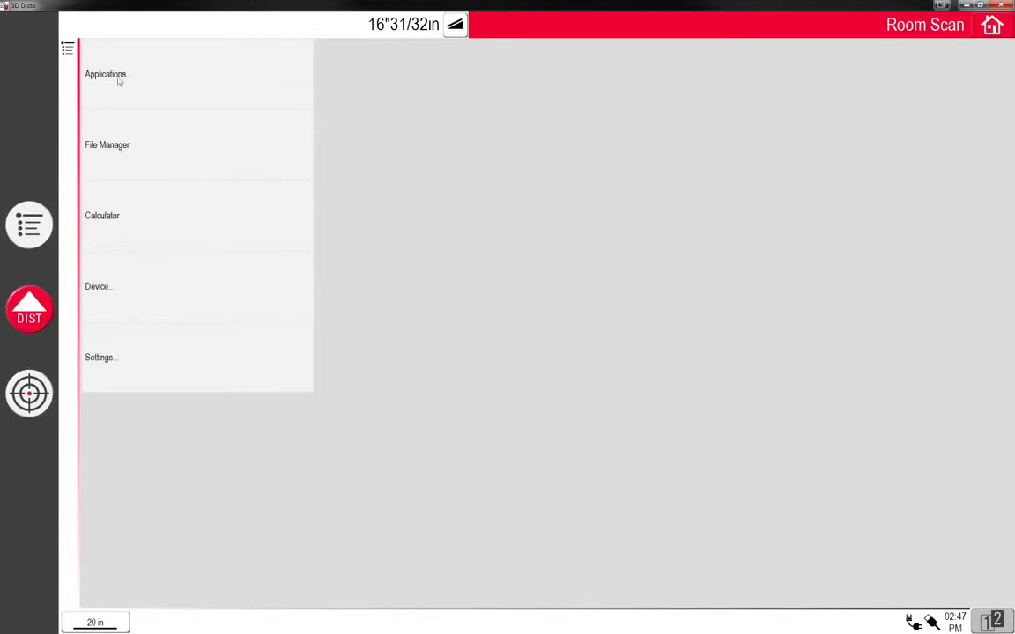
left_click(121, 302)
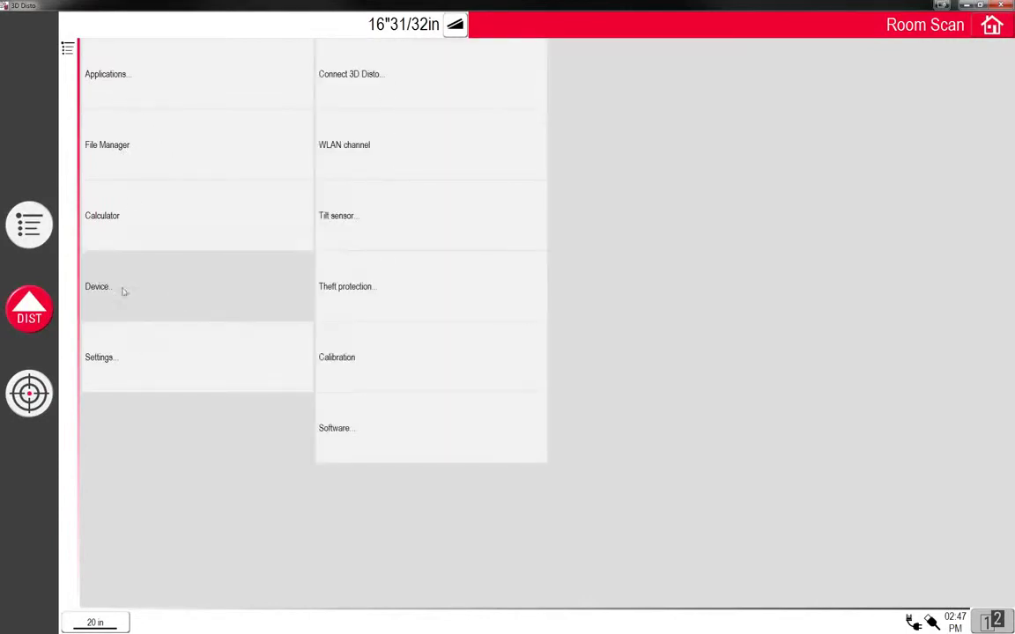
left_click(120, 86)
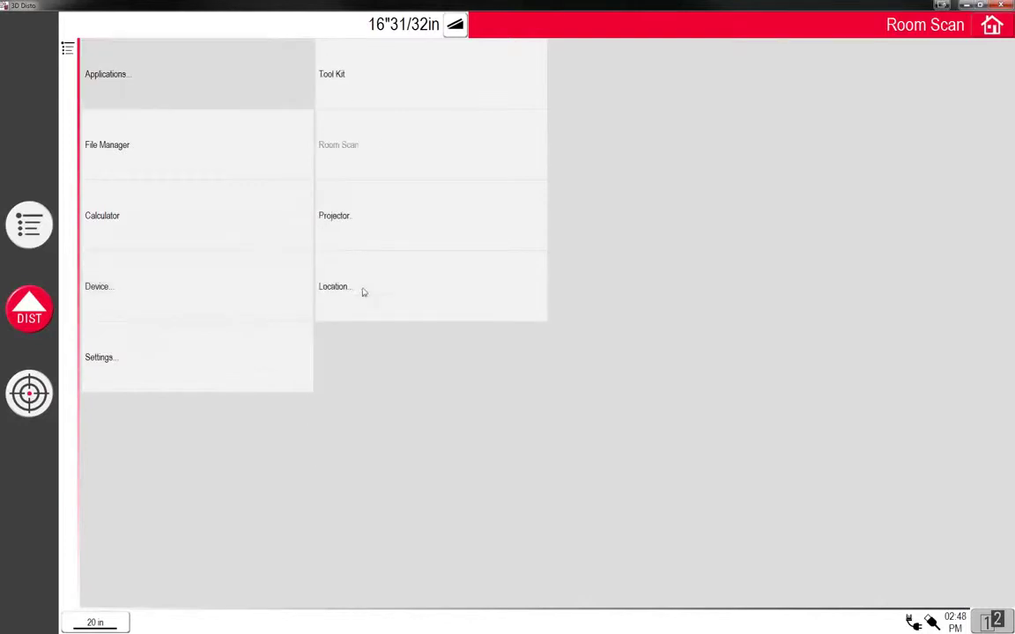
left_click(364, 292)
left_click(581, 154)
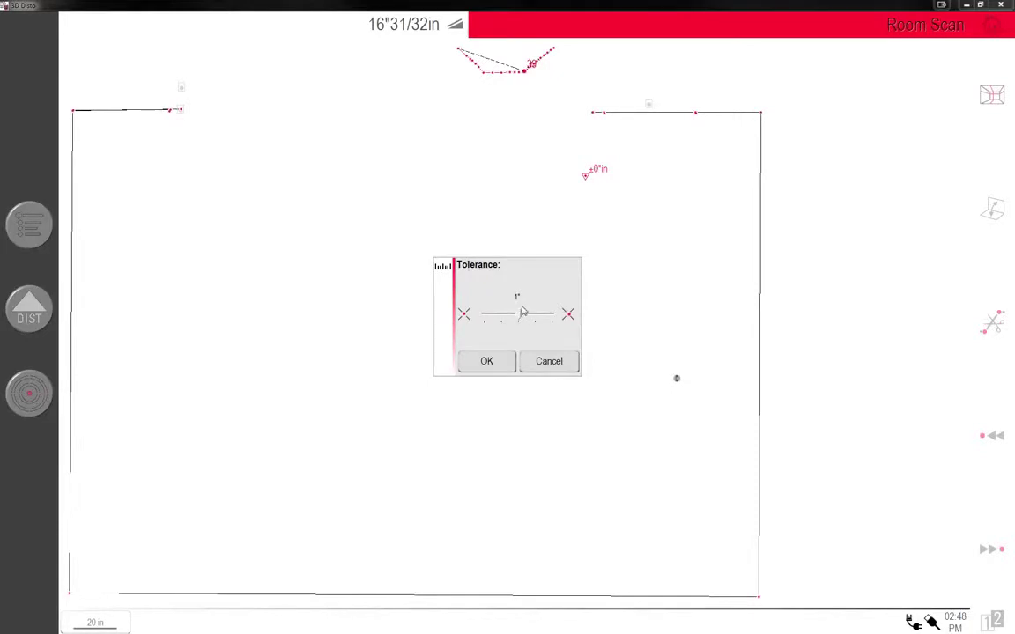
Accept the tolerance and target-marks hint, then select saved secure point 141125_SP_0003.
left_click(486, 369)
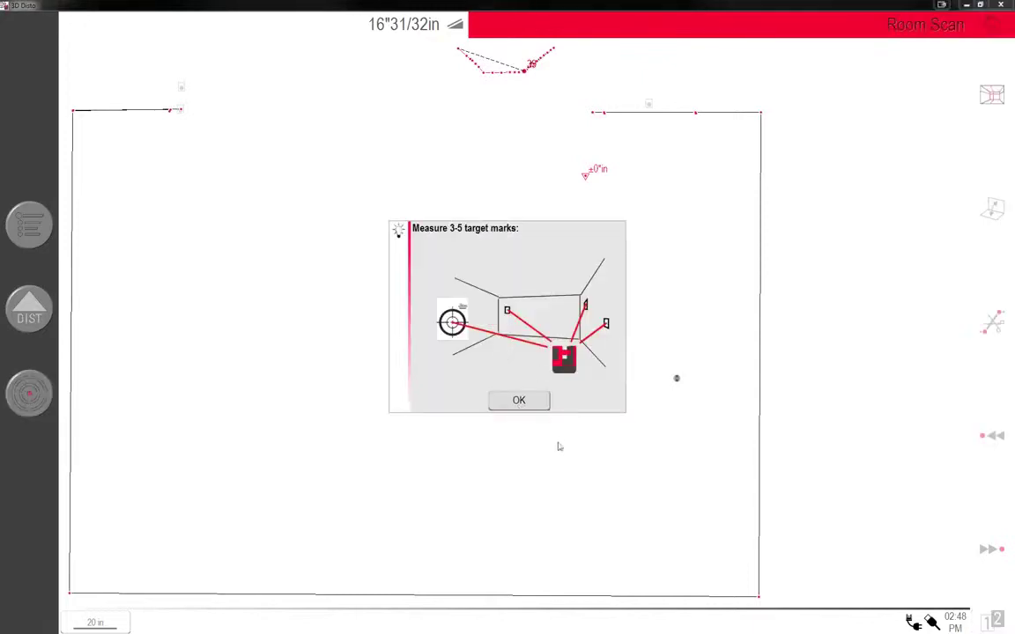
left_click(519, 400)
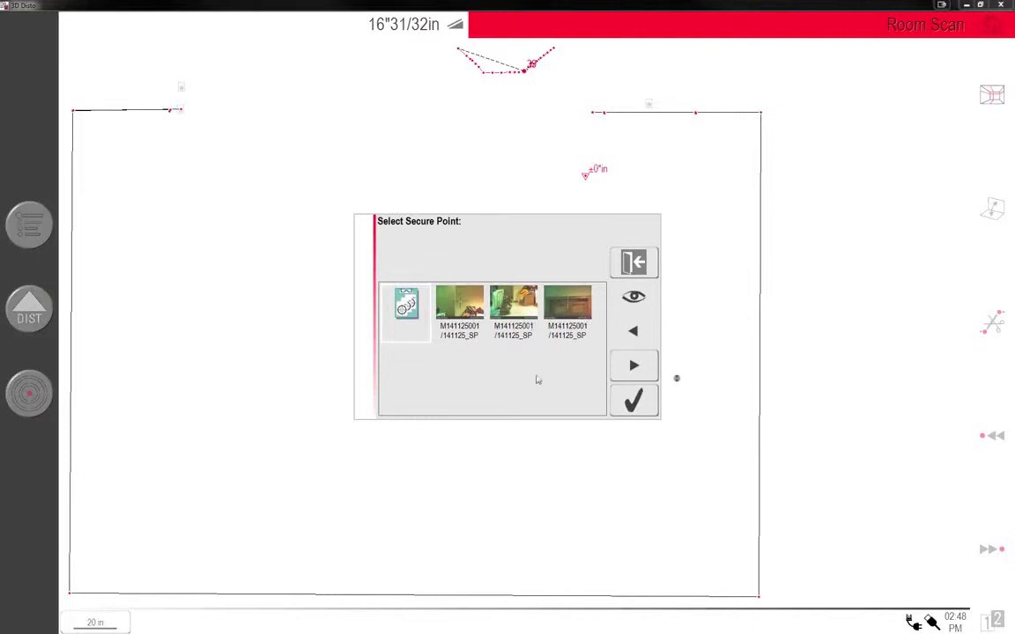
left_click(471, 316)
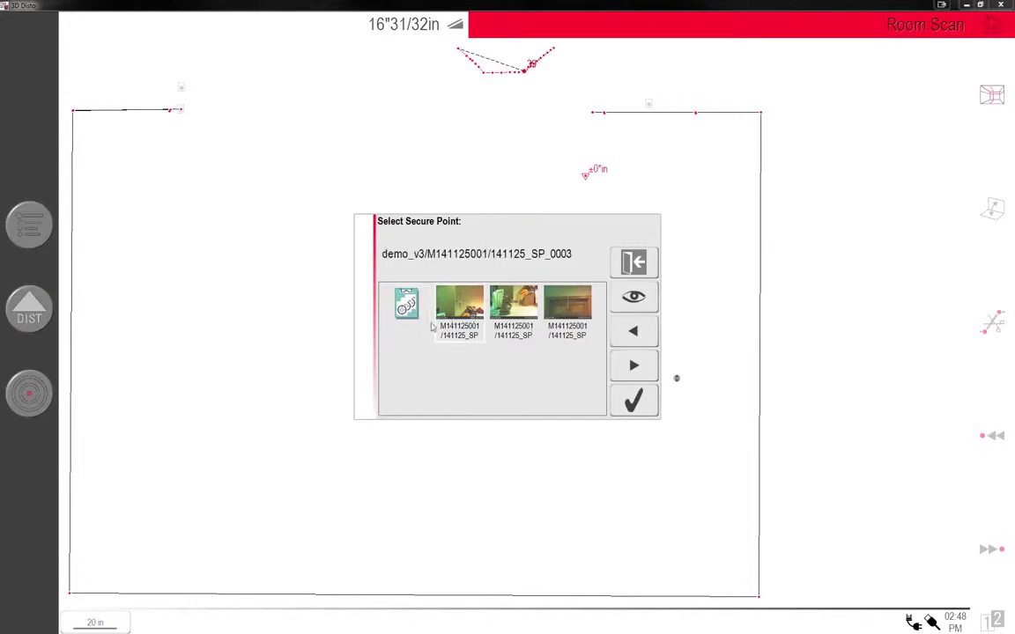
Confirm SP_0003, swing and zoom the viewfinder, and aim precisely at the light-switch plate.
left_click(644, 412)
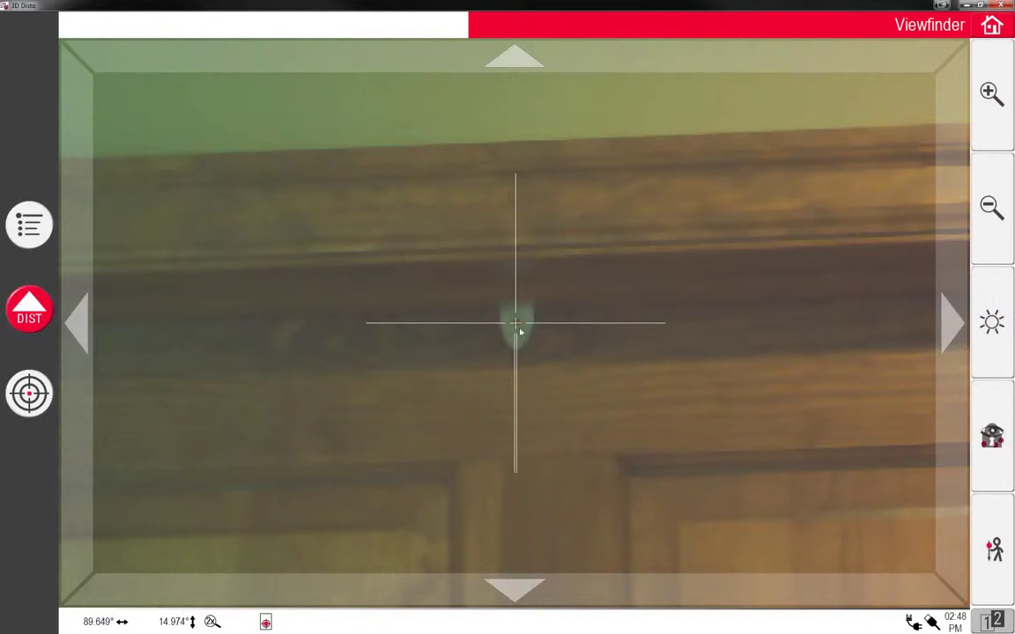
left_click_drag(515, 322, 226, 469)
left_click(999, 200)
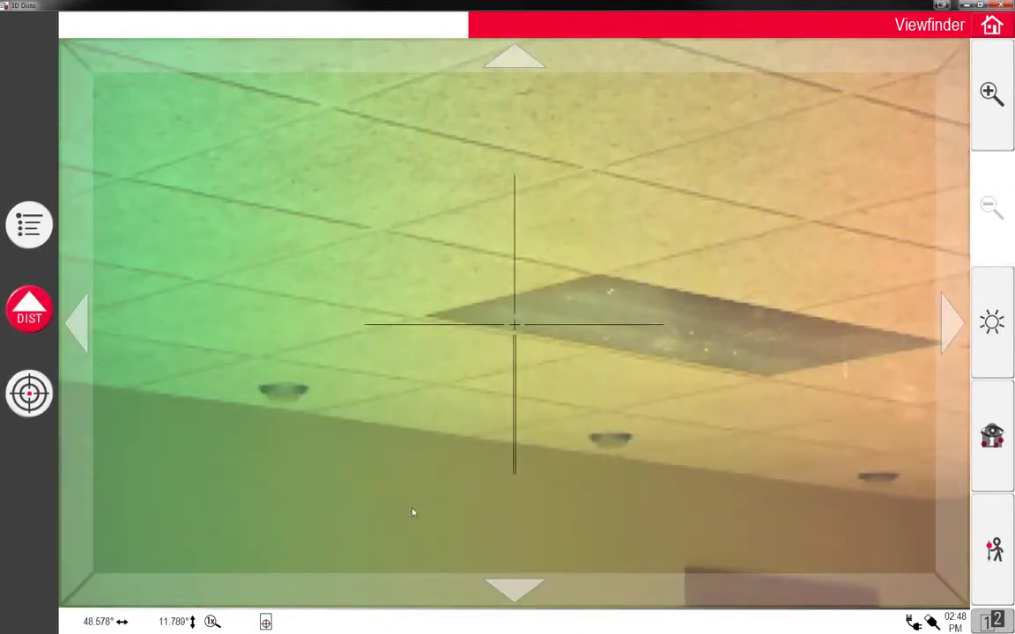
left_click(250, 525)
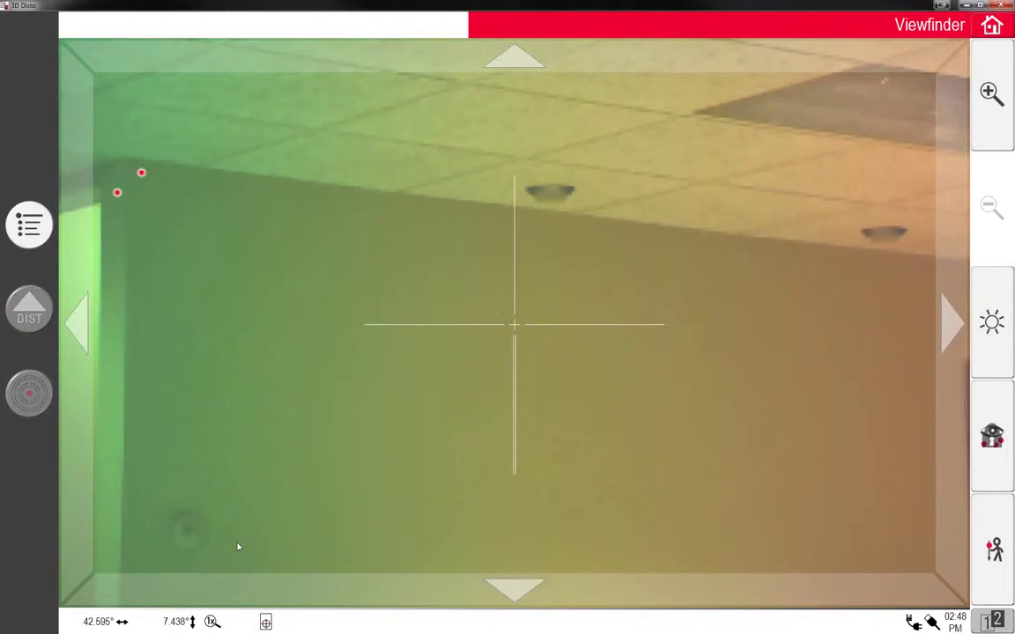
left_click(319, 536)
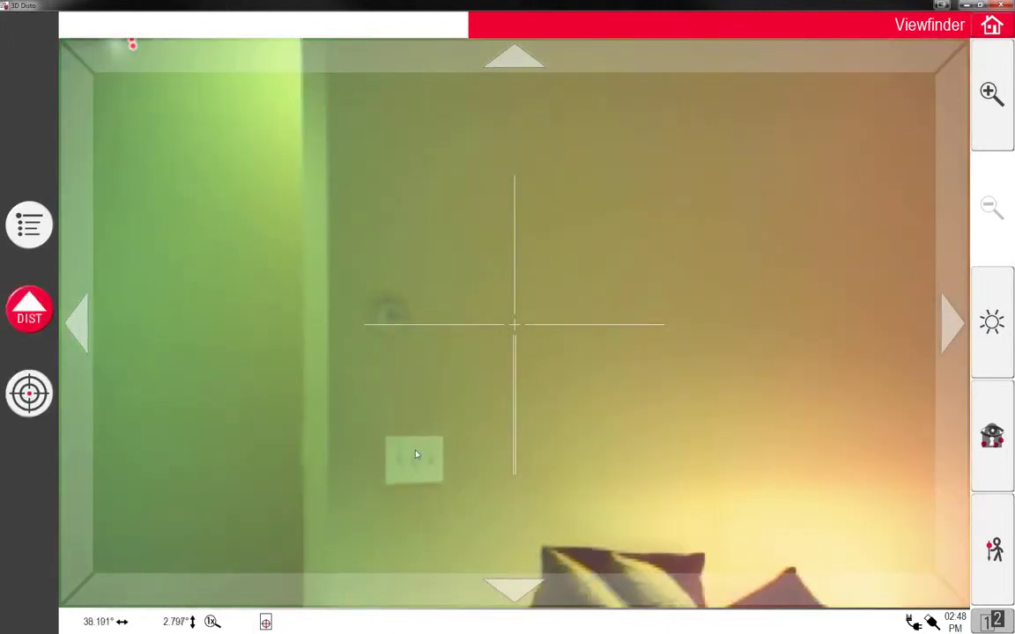
left_click(416, 454)
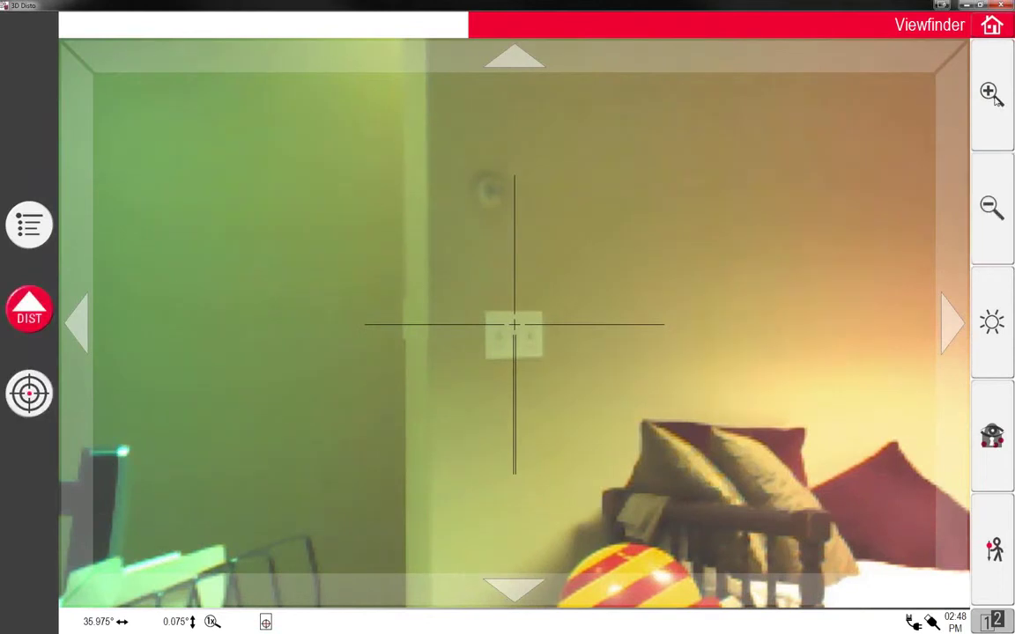
left_click(990, 94)
left_click(990, 93)
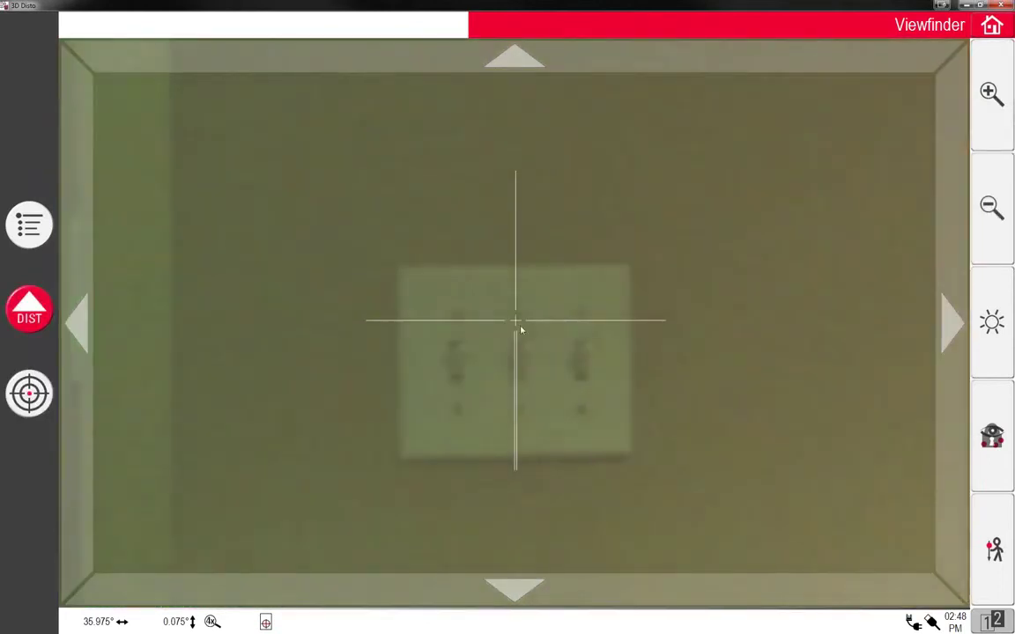
left_click(360, 311)
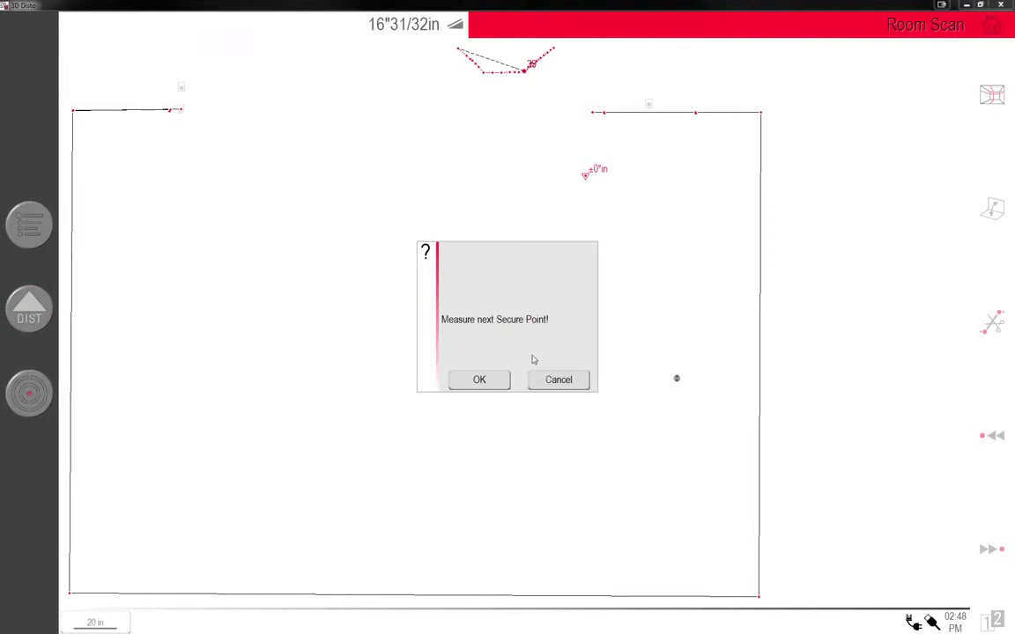
Select SP_0004, then sight and measure the baseboard corner beside the cardboard box.
left_click(465, 381)
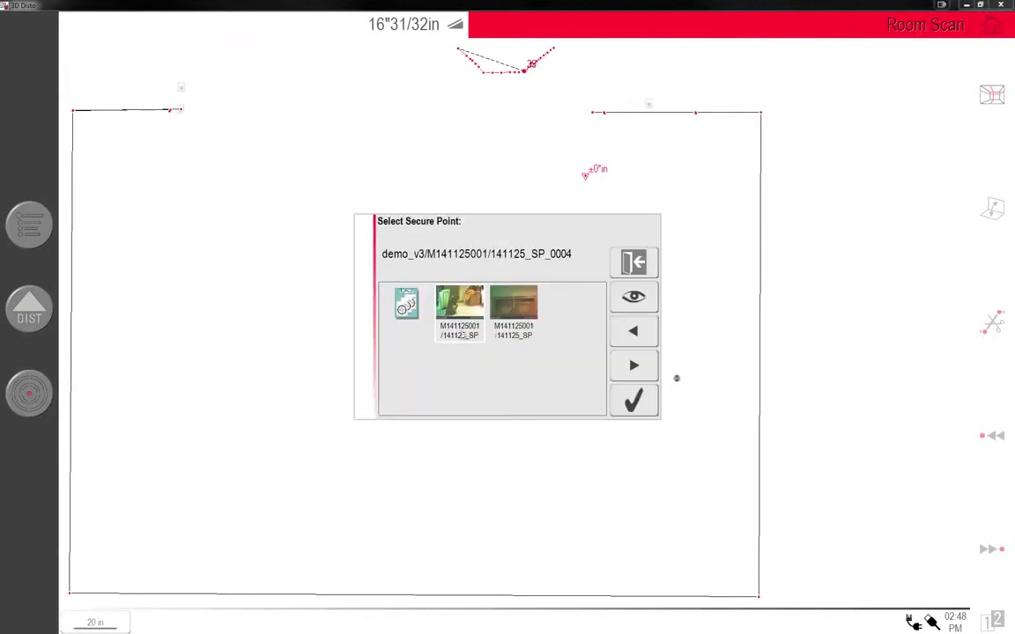
left_click(634, 402)
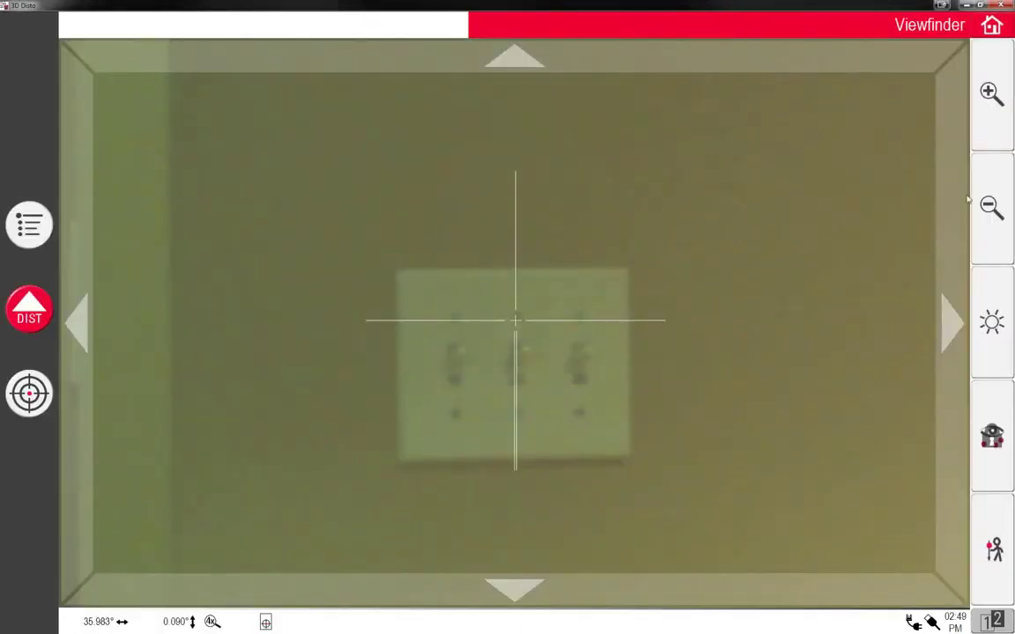
left_click(988, 203)
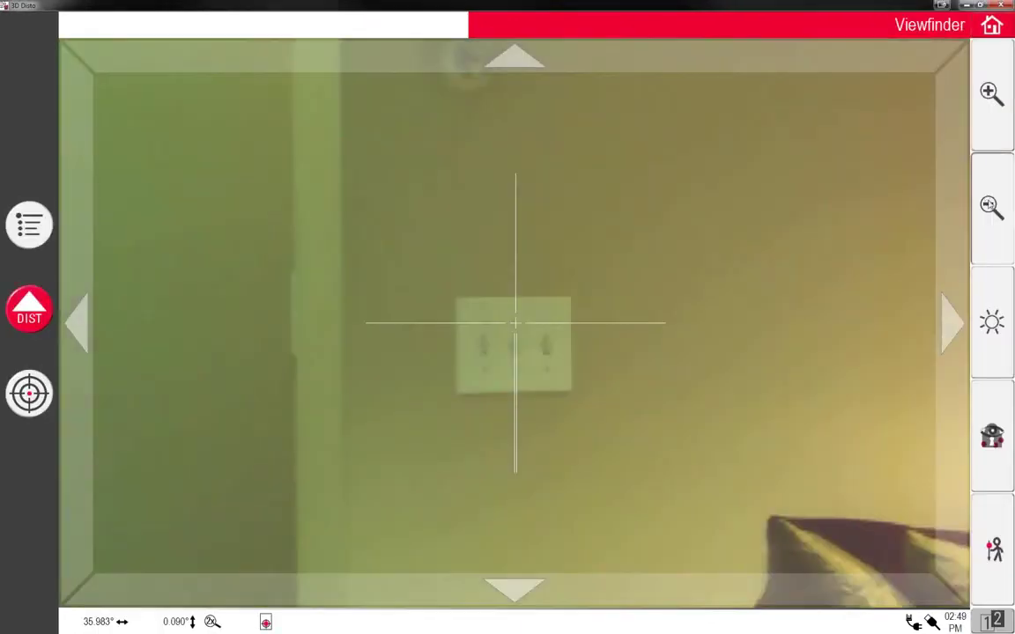
left_click(989, 203)
left_click(438, 534)
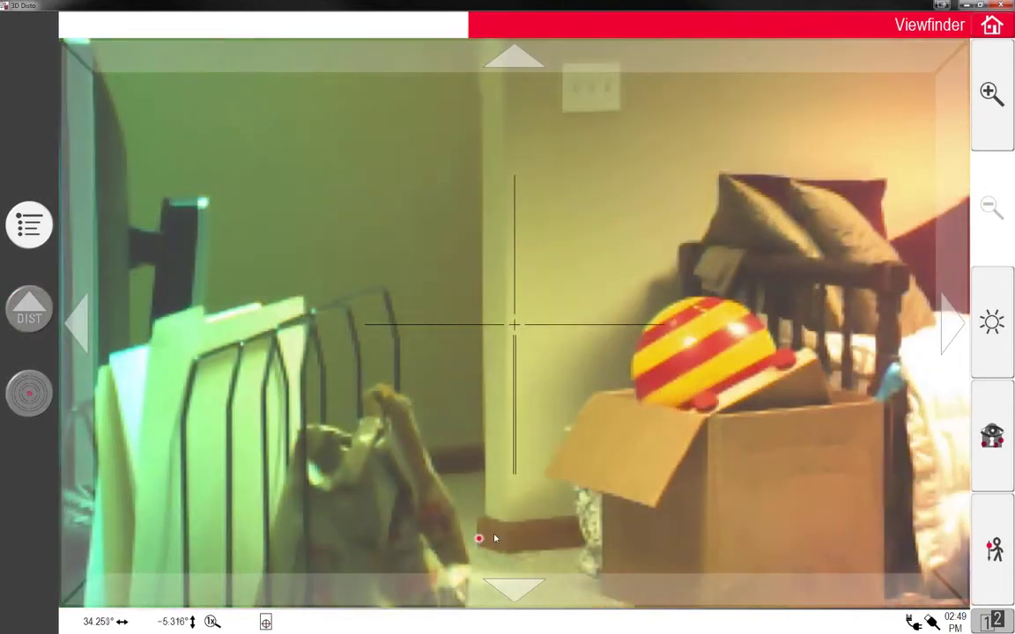
left_click(507, 527)
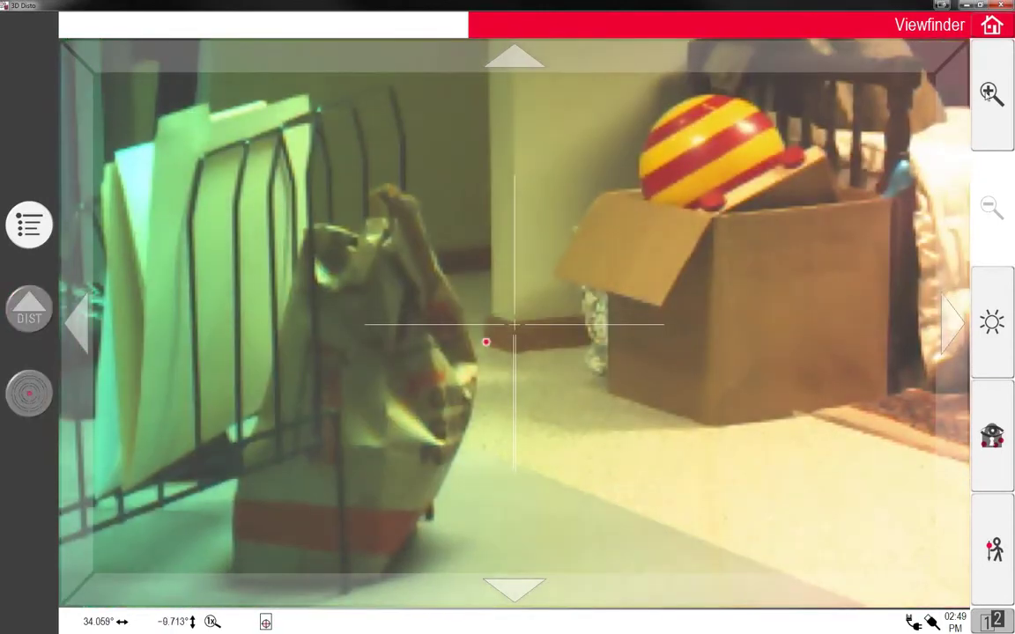
left_click(991, 92)
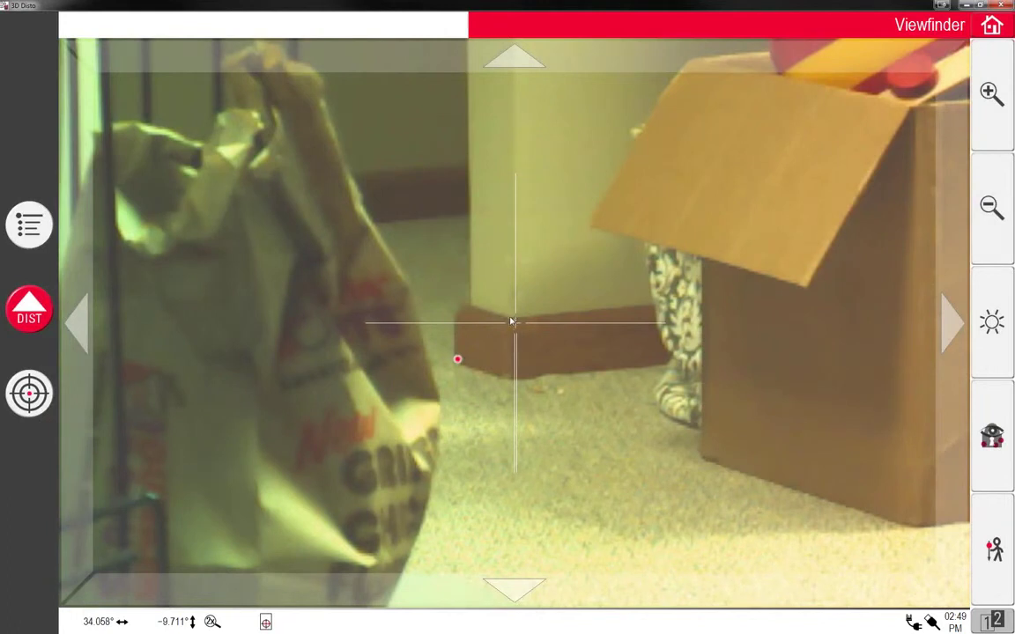
left_click(512, 322)
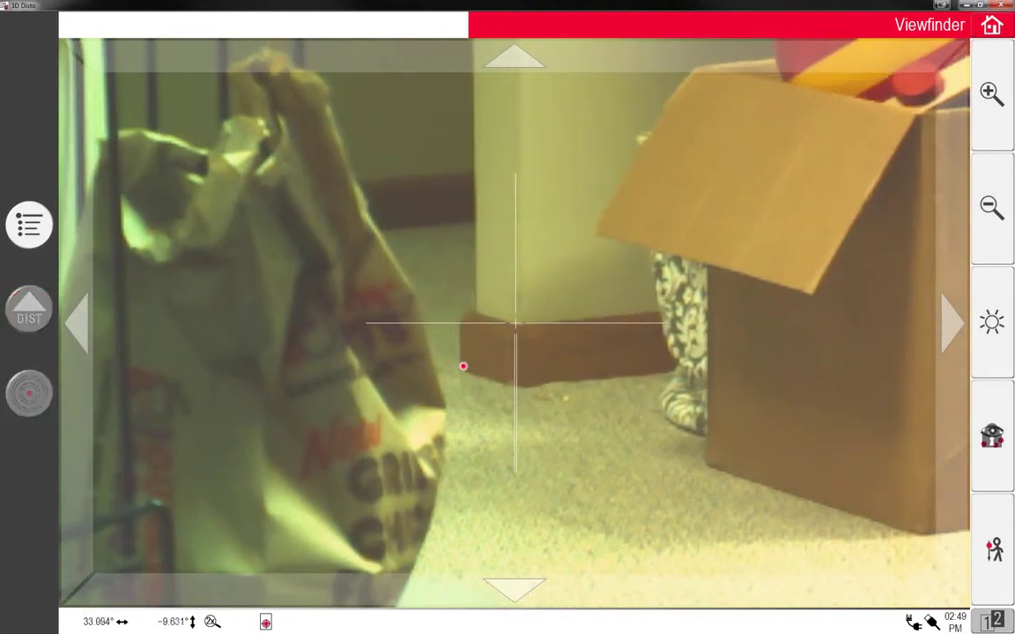
scroll(519, 328, "up", 1)
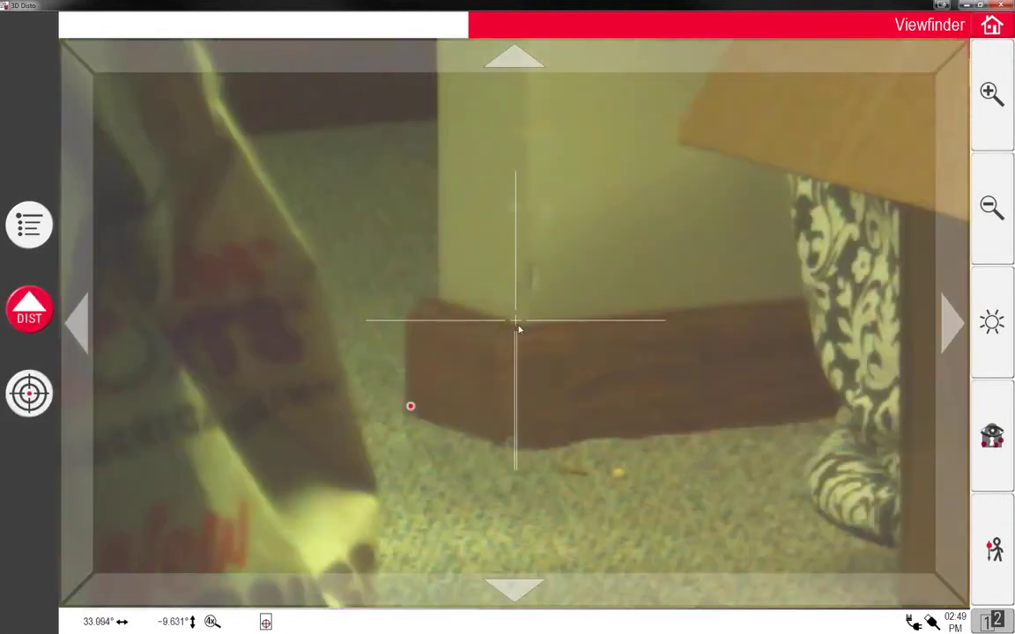
left_click(469, 290)
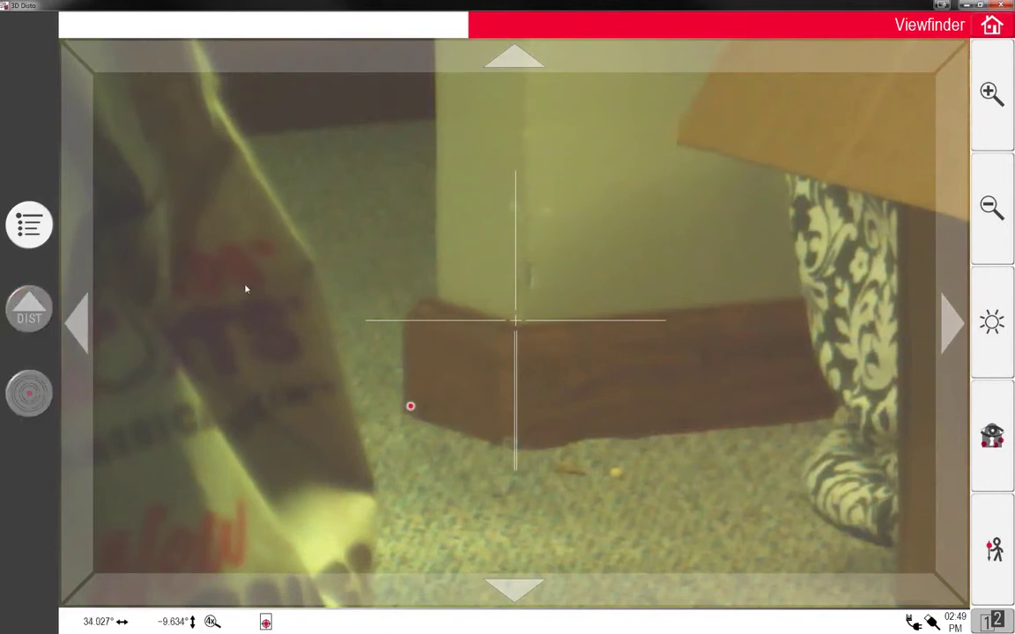
left_click(37, 321)
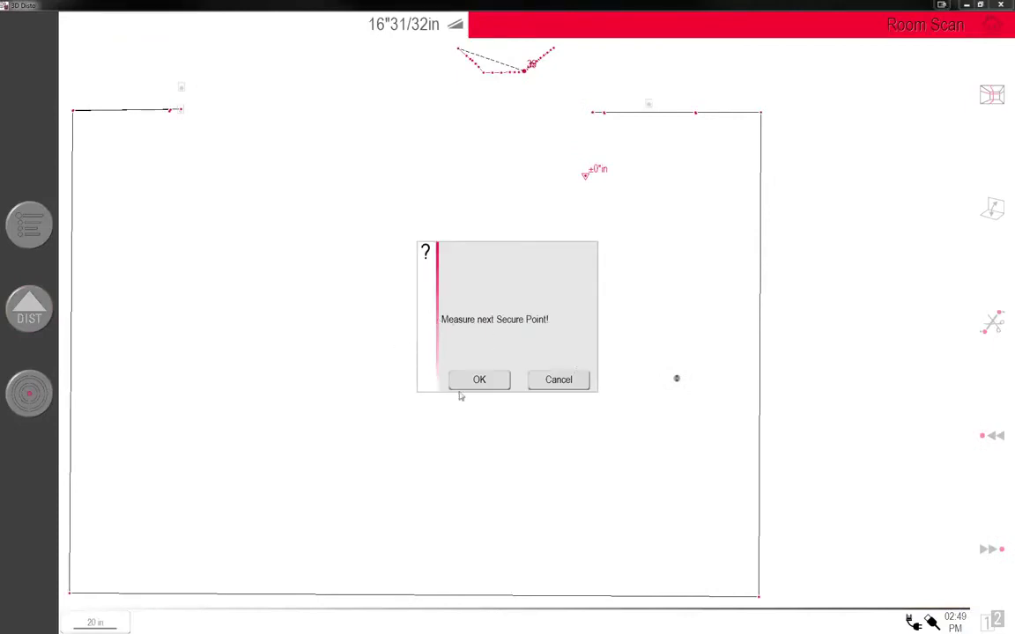
Select SP_0005, aim at the green spot on the wooden cabinet, and measure it.
left_click(471, 380)
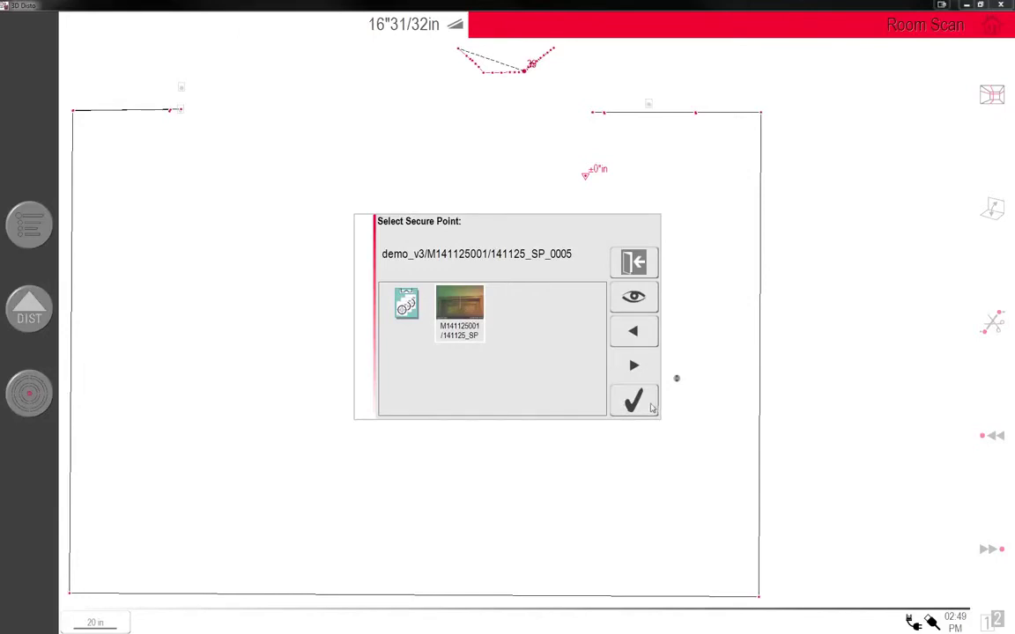
left_click(649, 407)
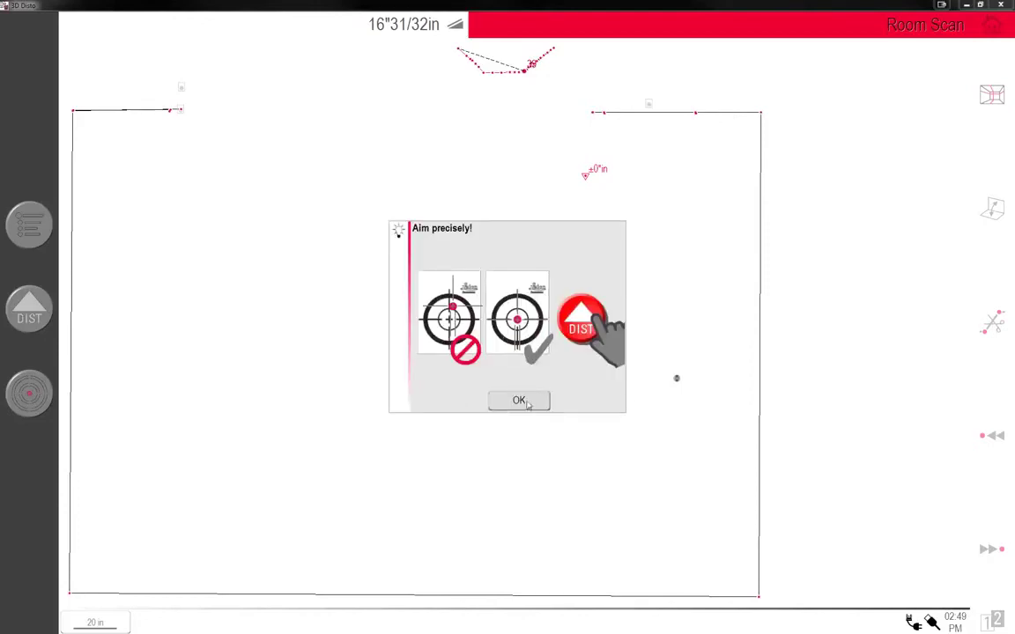
left_click(524, 401)
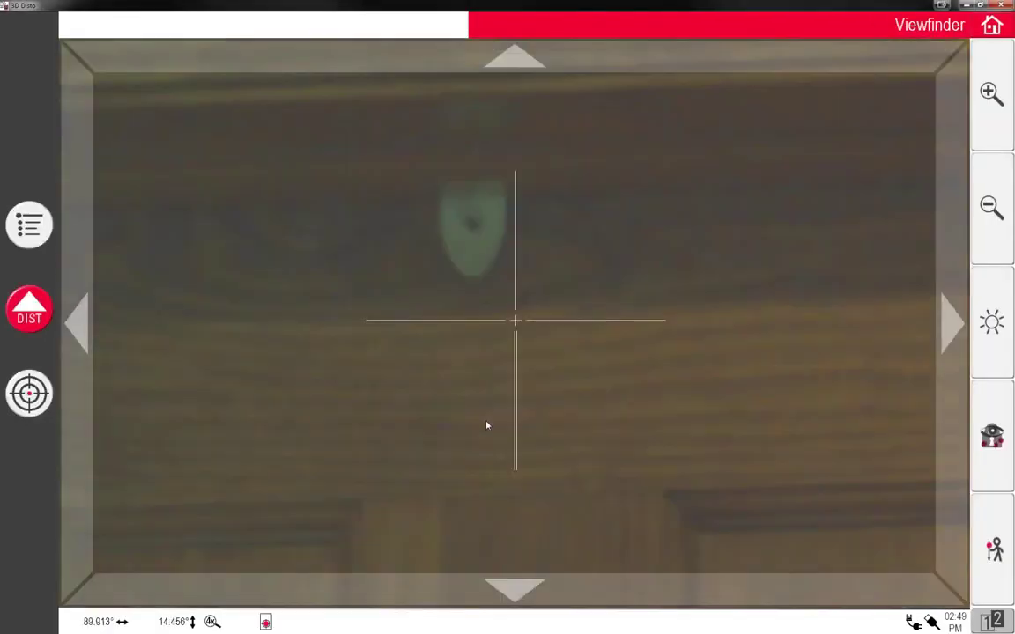
left_click(473, 227)
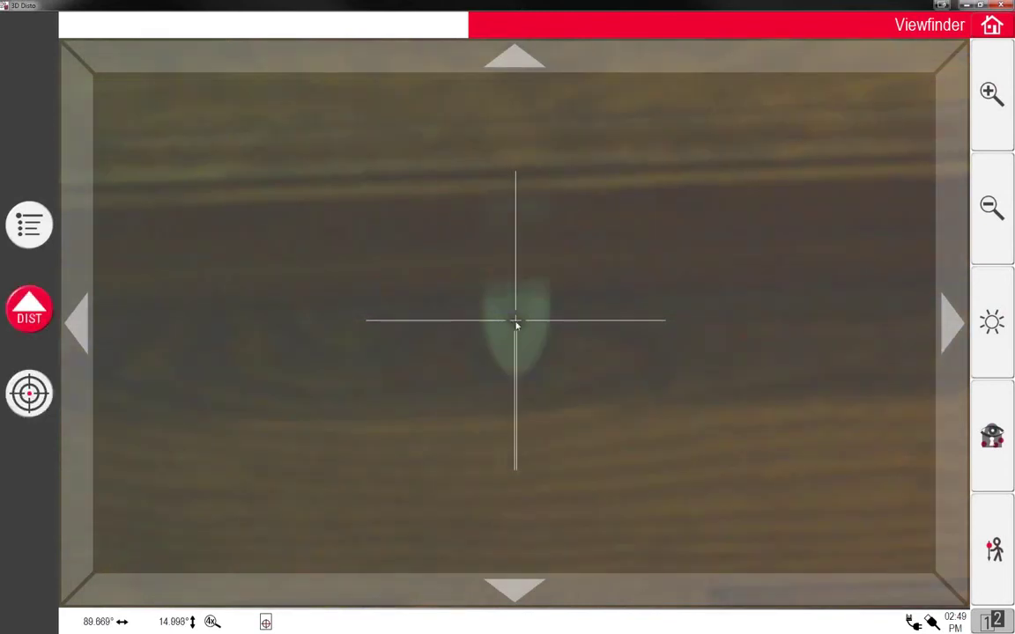
left_click(516, 325)
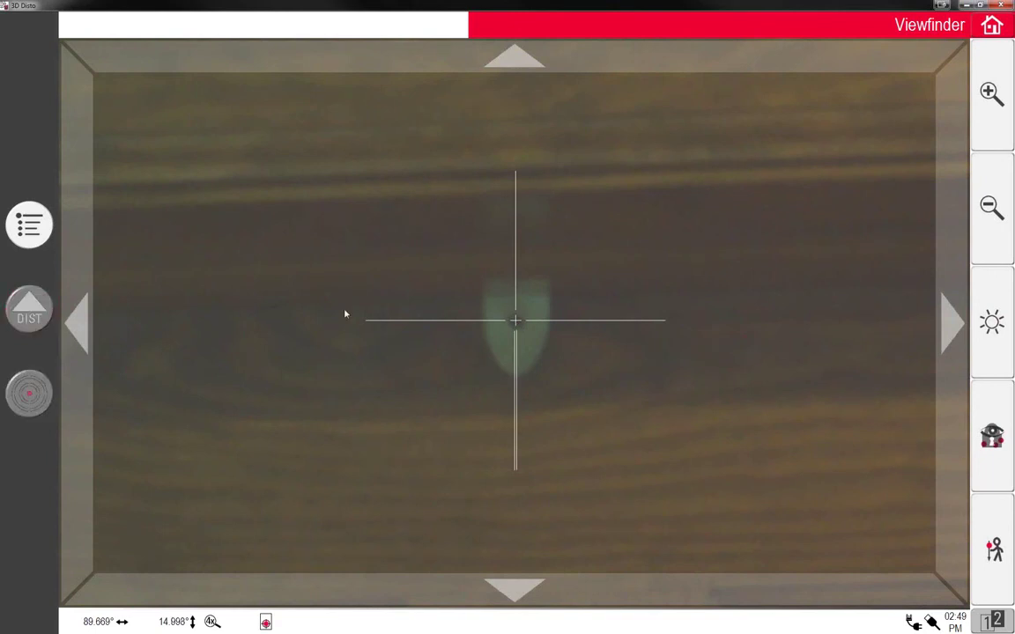
left_click(29, 313)
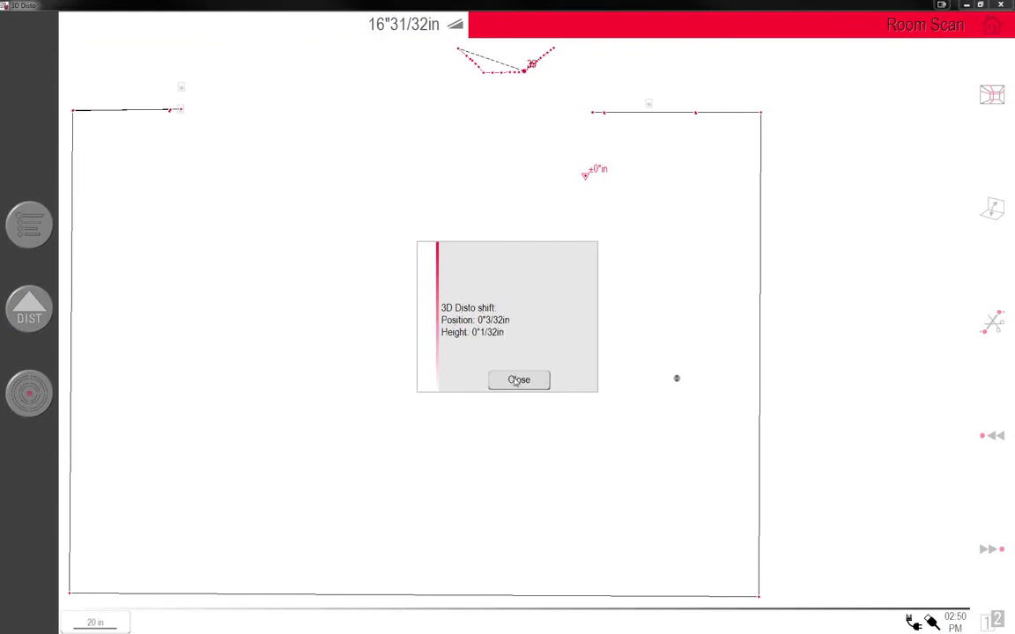
Close the 3D Disto shift report to accept the relocation and return to the Room Scan plan.
left_click(515, 382)
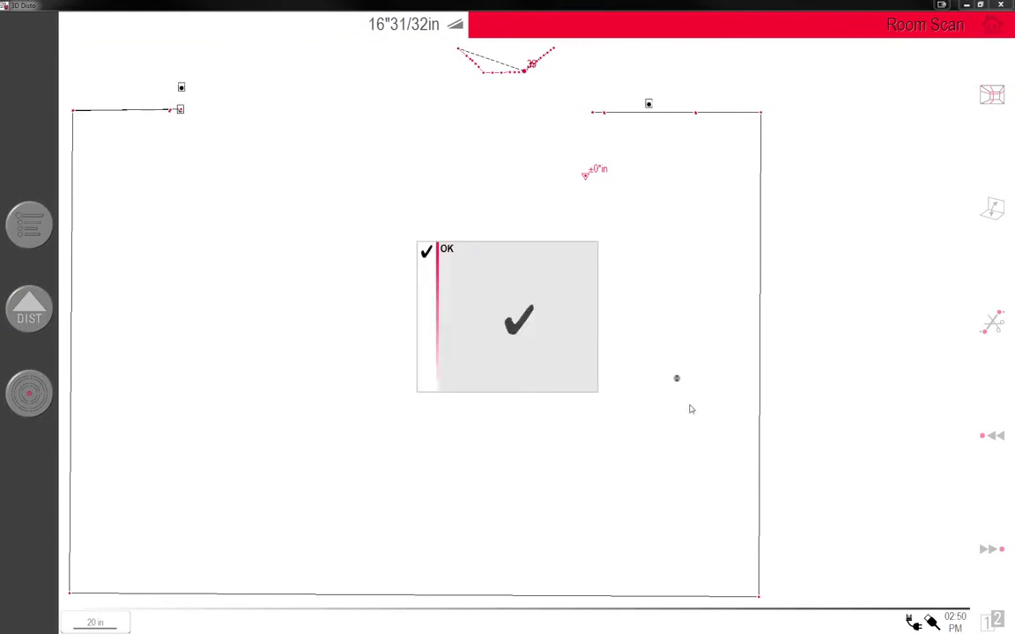